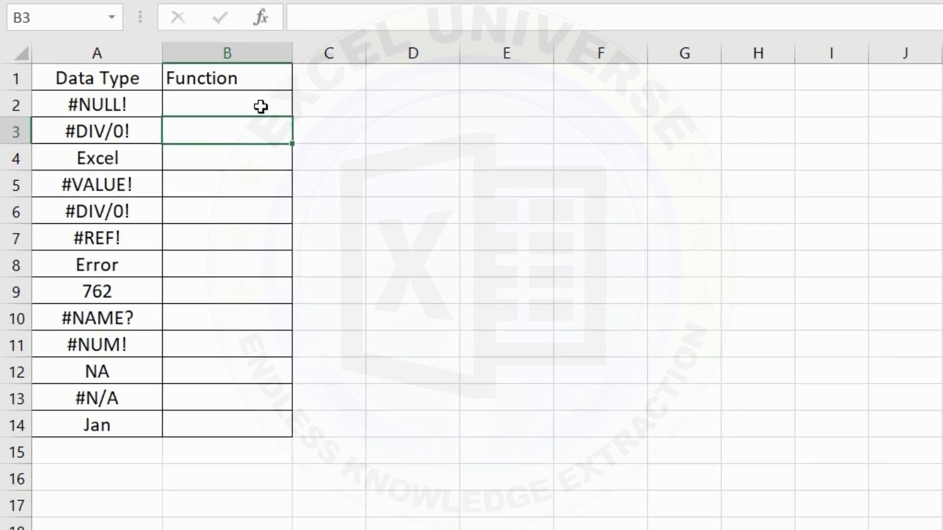
# Check A2:A14 for errors with a temporary =ISERROR(A2) formula filled down C2:C14.
pyautogui.click(260, 106)
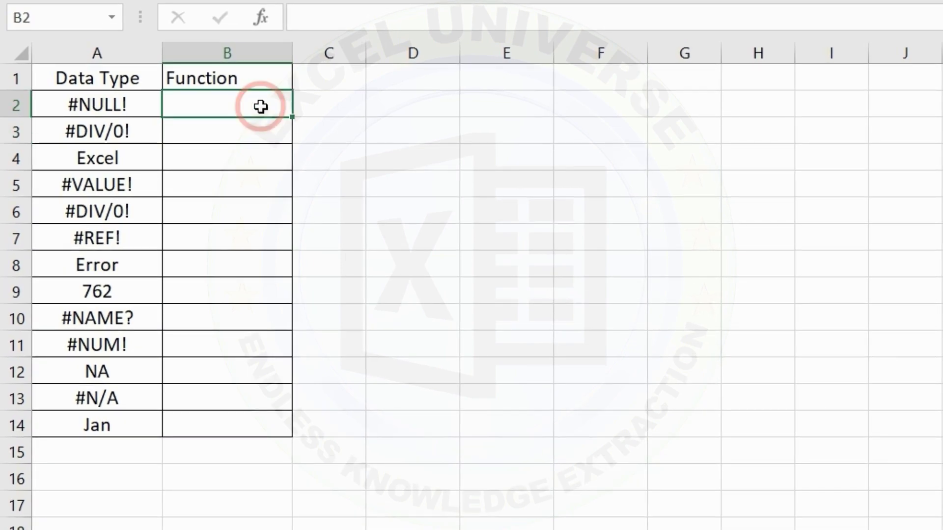
pyautogui.click(330, 101)
pyautogui.write('=IS')
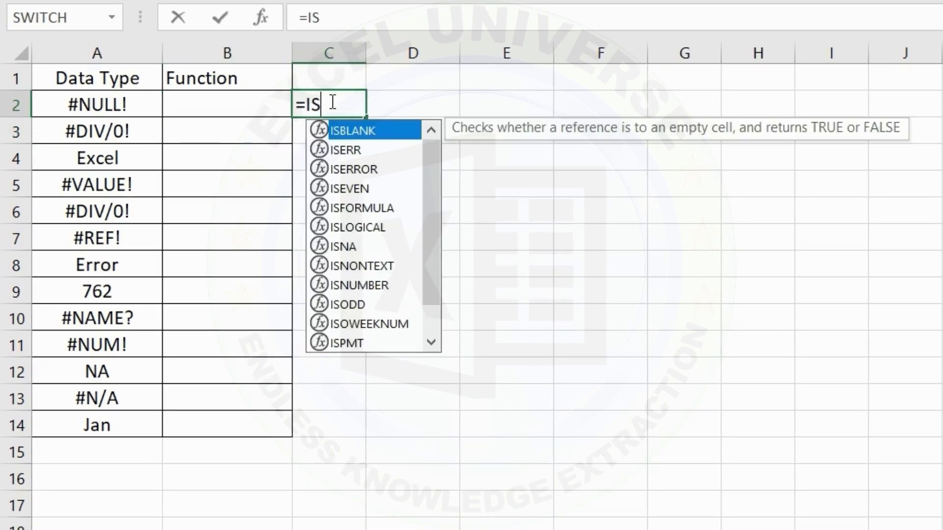
pyautogui.write('E')
pyautogui.press('Down')
pyautogui.press('Tab')
pyautogui.click(127, 104)
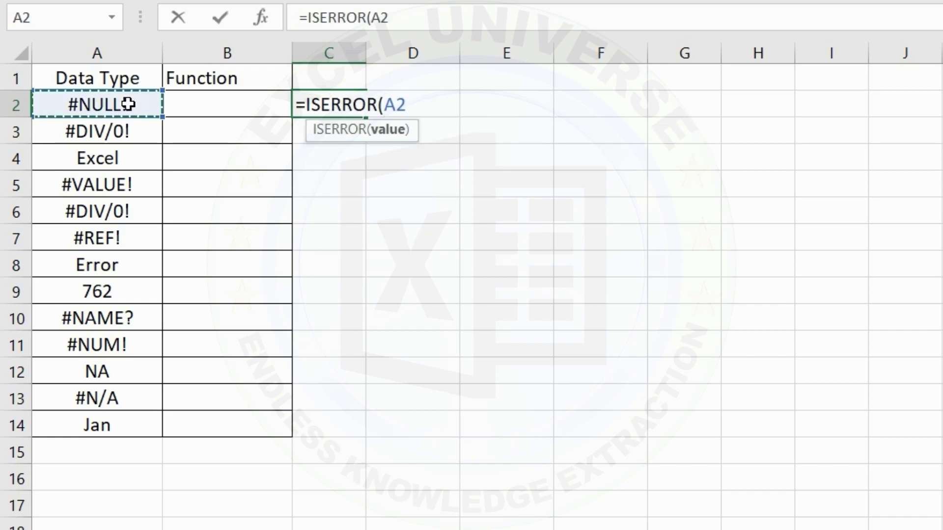
pyautogui.press('Return')
pyautogui.click(329, 109)
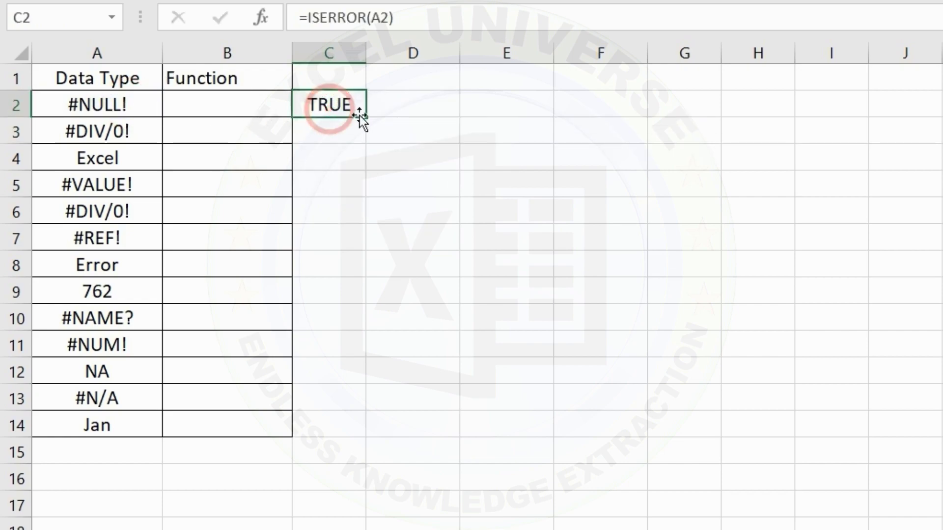
pyautogui.doubleClick(366, 117)
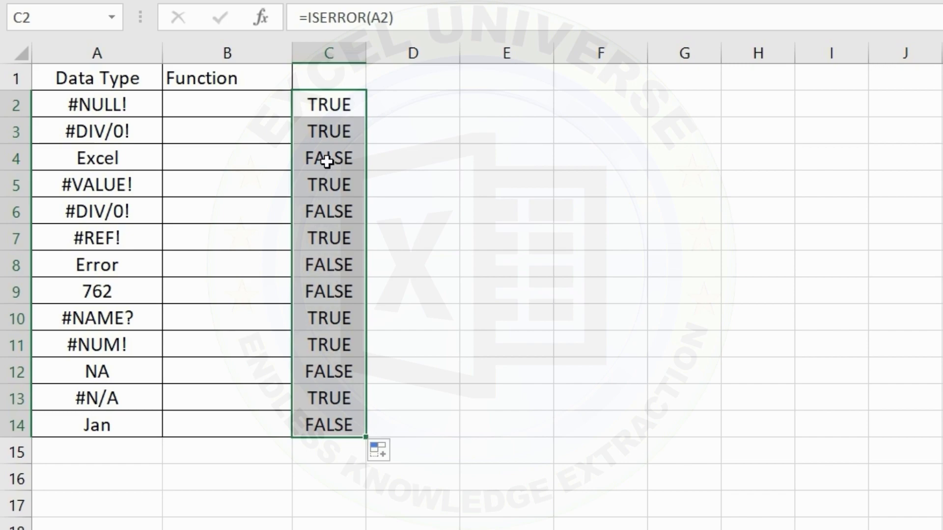
# Clear the temporary TRUE/FALSE results from C2:C14 and return to B2.
pyautogui.moveTo(335, 107); pyautogui.dragTo(349, 432)
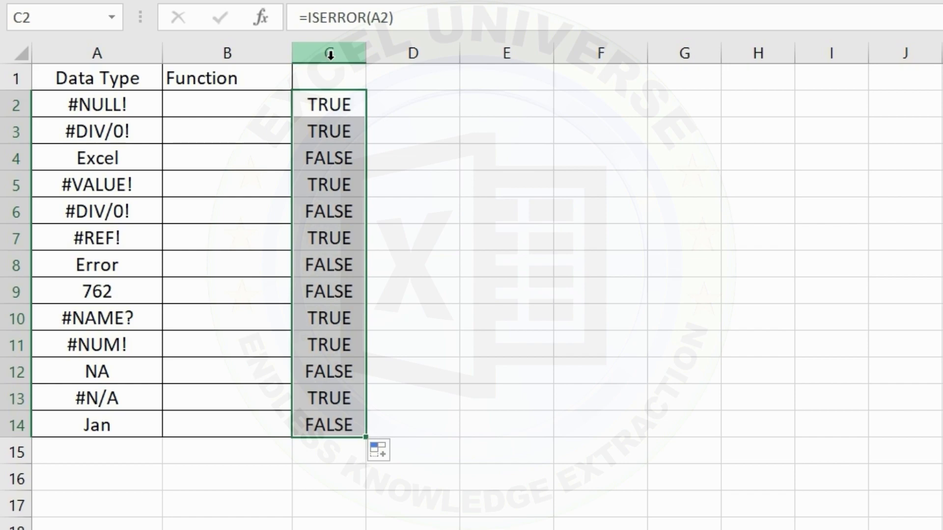
pyautogui.press('Delete')
pyautogui.press('Left')
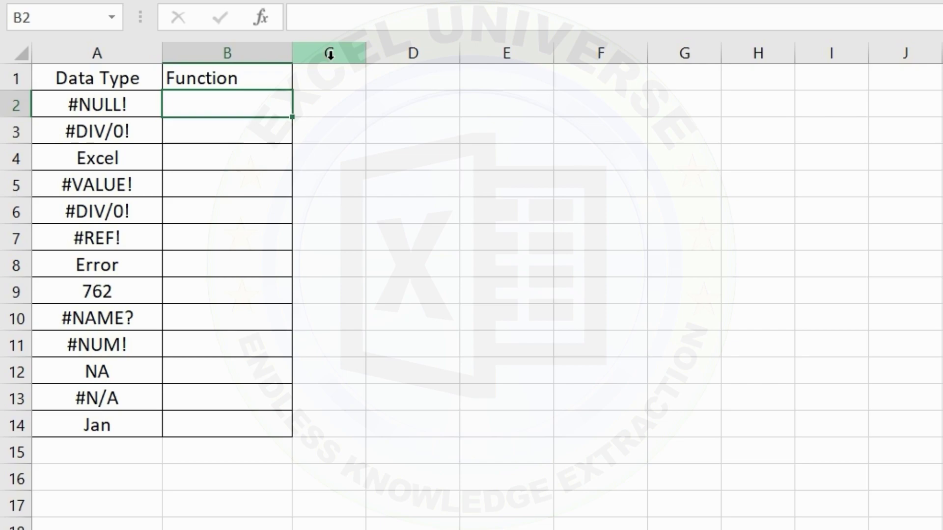
# Start an IFERROR formula in B2 and bring up its Function Arguments dialog.
pyautogui.write('=IF')
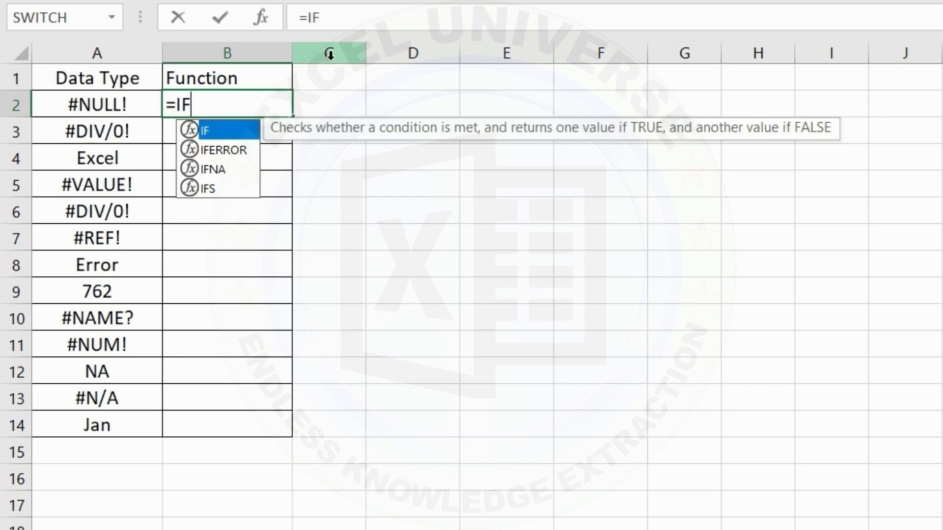
pyautogui.press('Down')
pyautogui.press('Tab')
pyautogui.hotkey('ctrl', 'a')
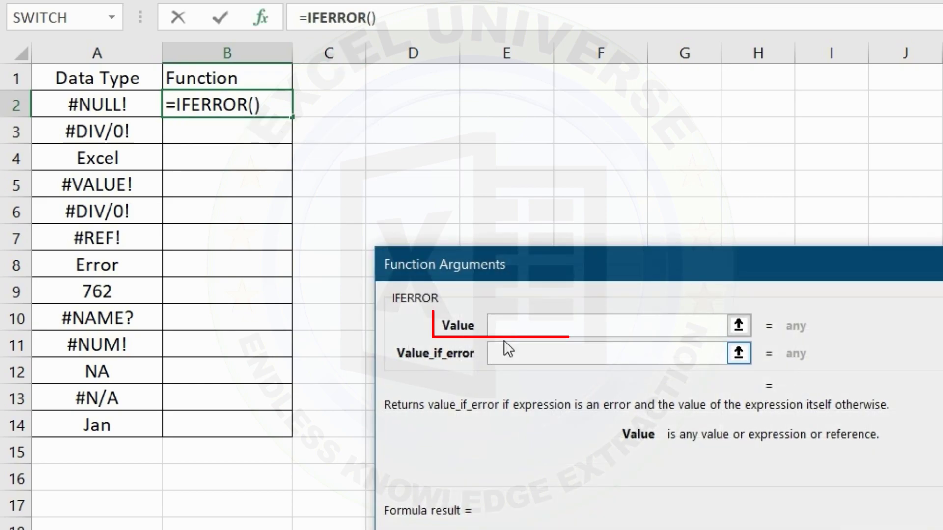
pyautogui.click(546, 273)
pyautogui.moveTo(534, 268); pyautogui.dragTo(337, 188)
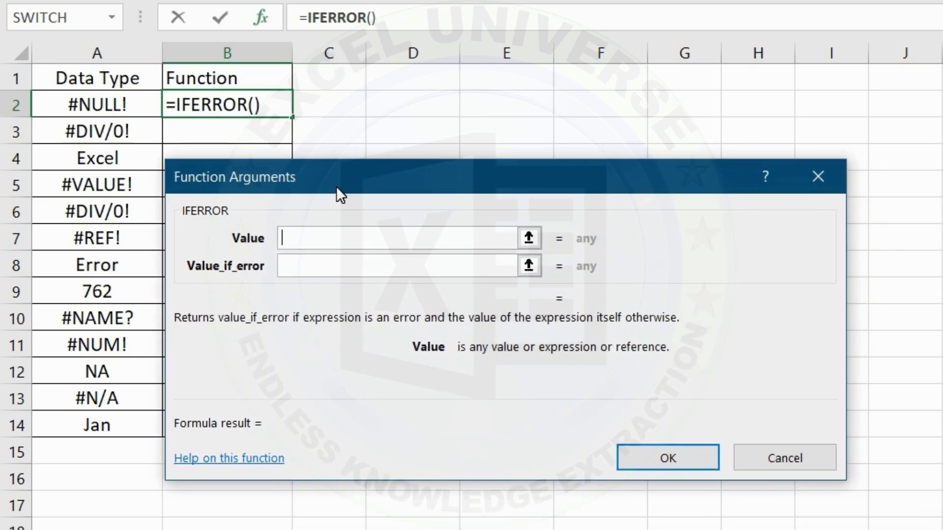
# Set IFERROR's Value to A2 and Value_if_error to 0, then confirm.
pyautogui.click(395, 239)
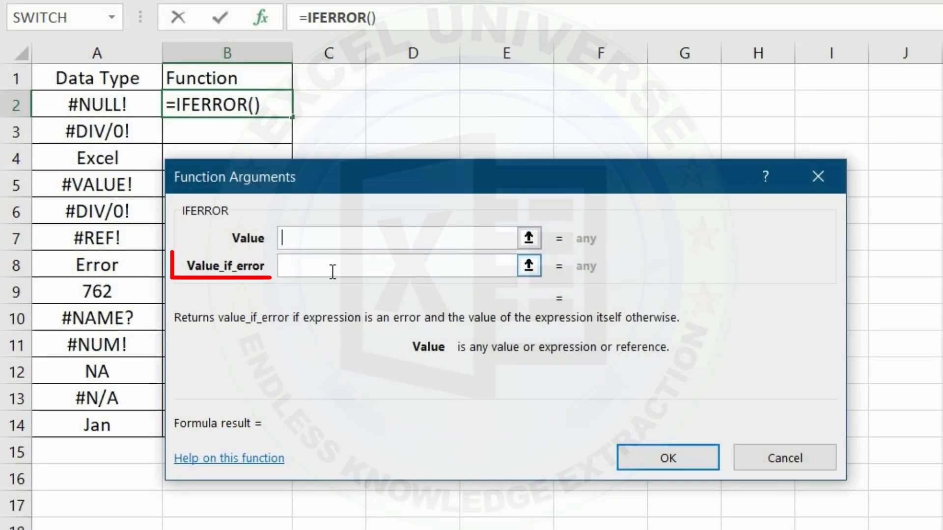
pyautogui.click(314, 271)
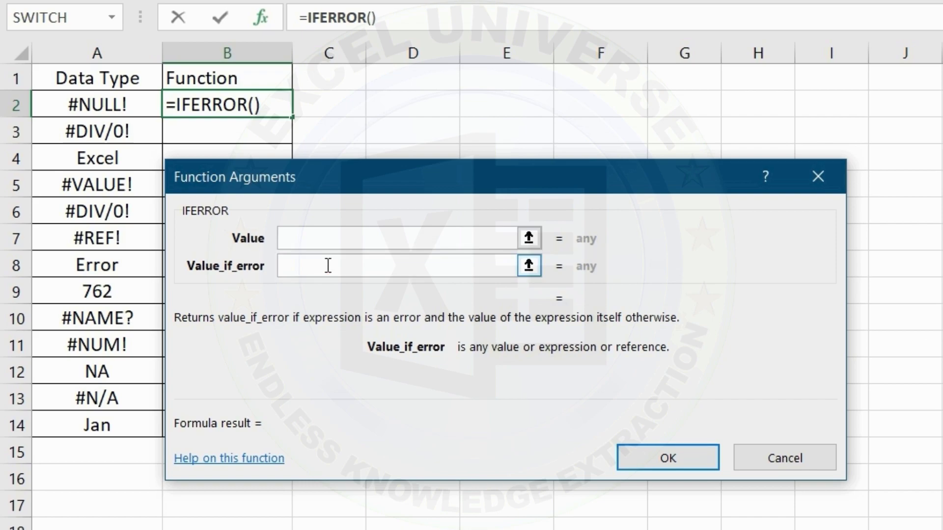
pyautogui.write('0')
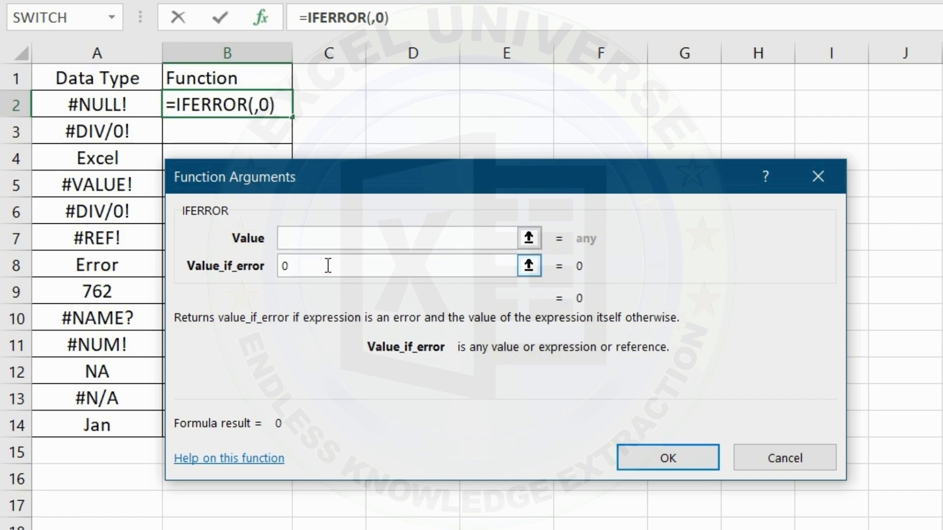
pyautogui.press('BackSpace')
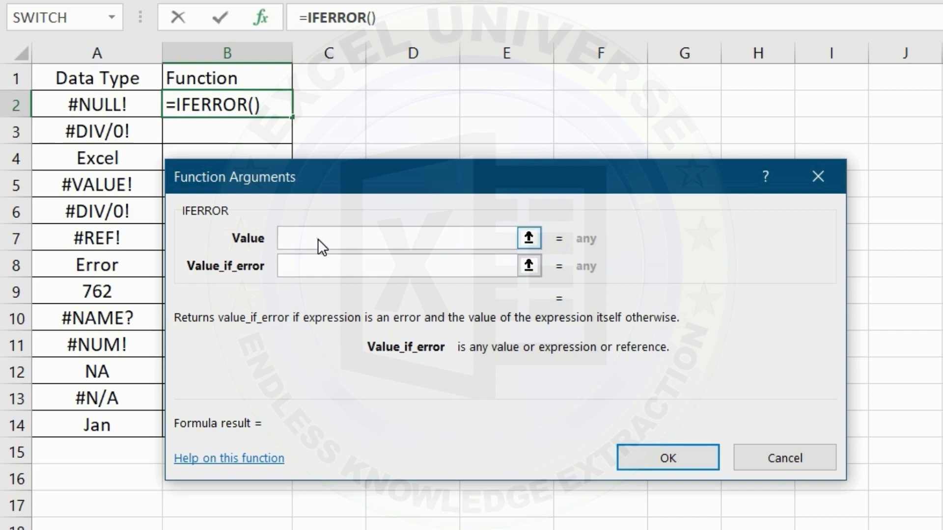
pyautogui.click(317, 239)
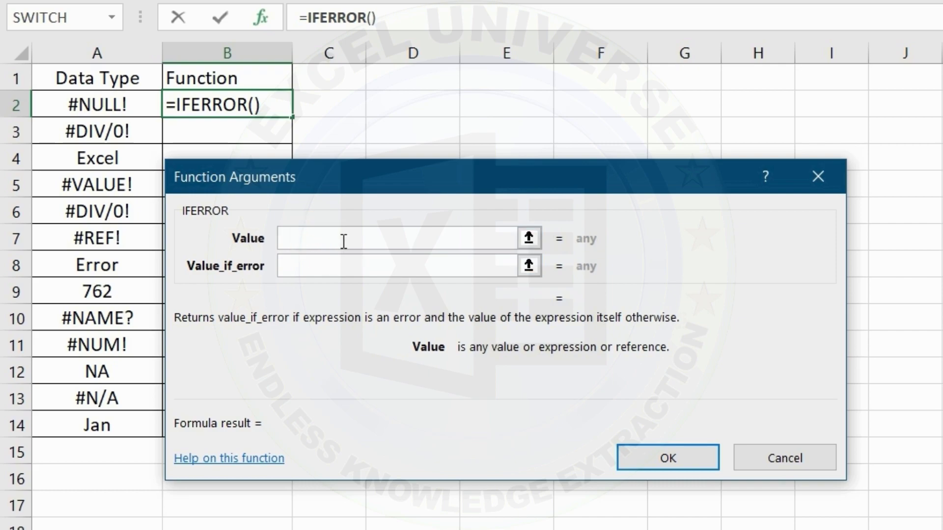
pyautogui.click(105, 100)
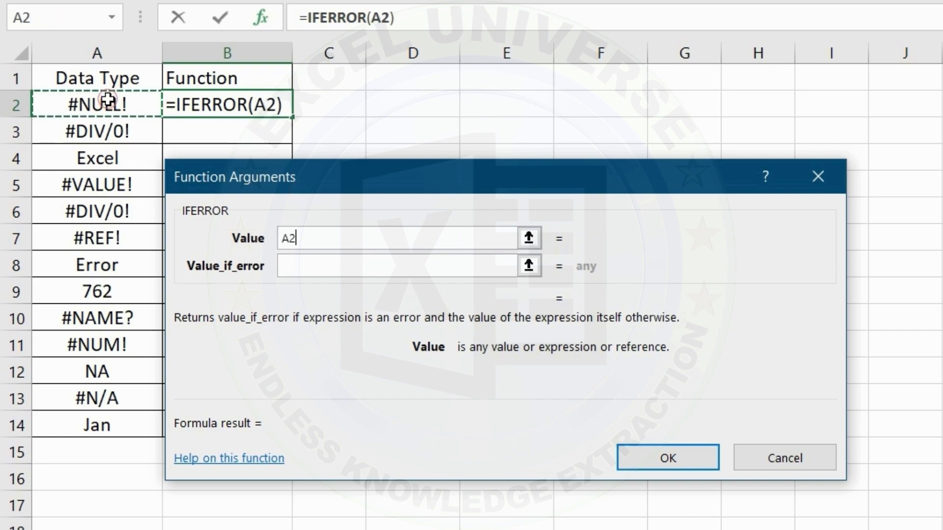
pyautogui.click(305, 265)
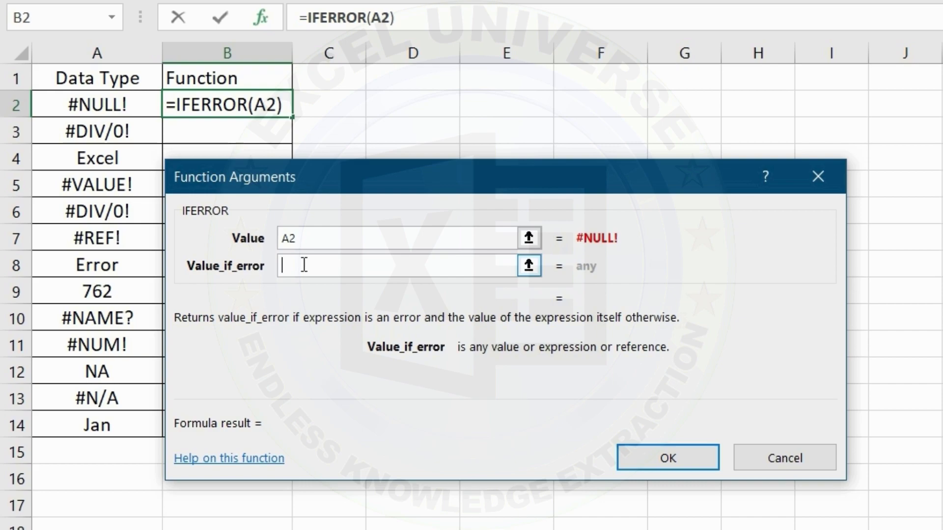
pyautogui.write('0')
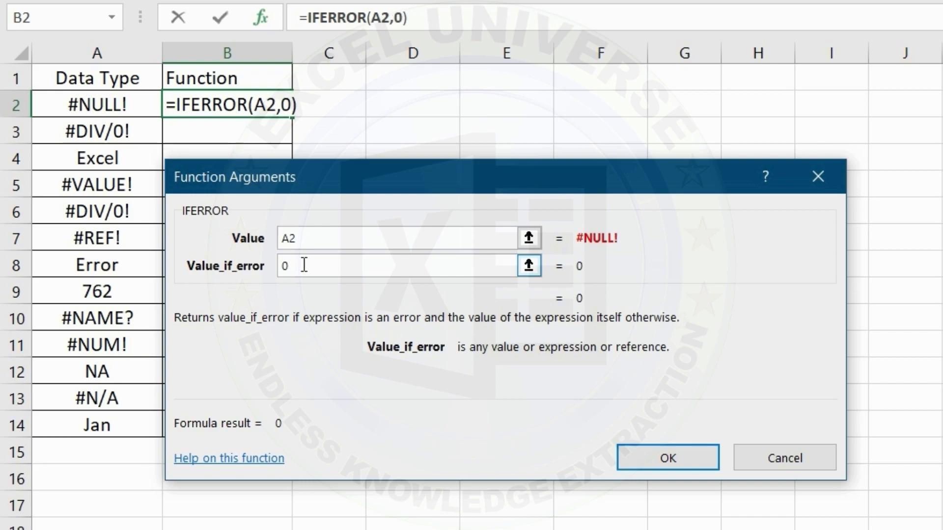
pyautogui.click(674, 461)
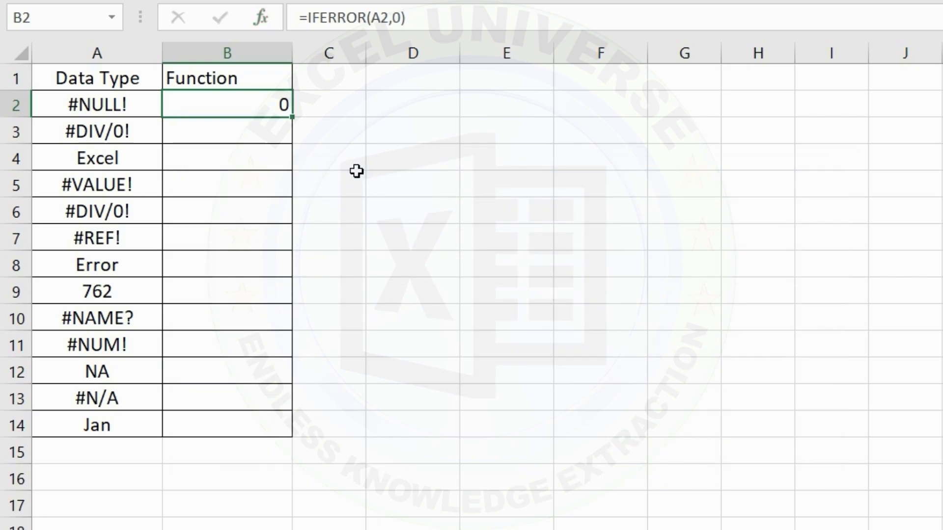
# Fill the IFERROR formula down to B14, centre column B, and inspect B6's #DIV/0! result.
pyautogui.click(260, 105)
pyautogui.doubleClick(292, 117)
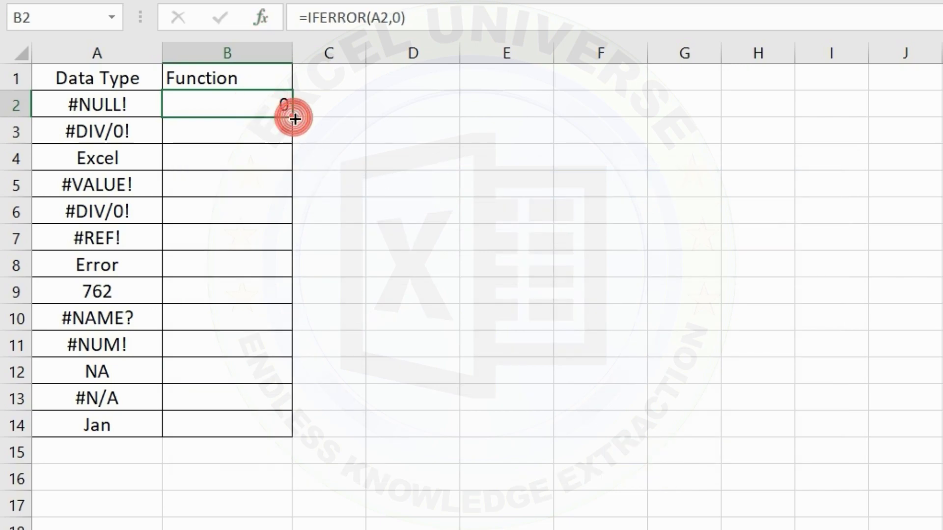
pyautogui.click(254, 54)
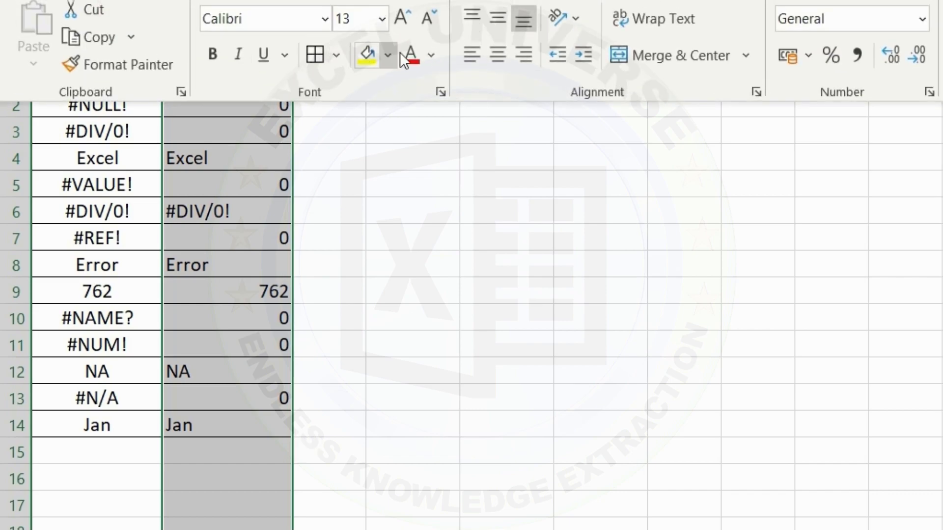
pyautogui.click(499, 59)
pyautogui.moveTo(248, 99)
pyautogui.mouseDown()
pyautogui.moveTo(248, 380)
pyautogui.moveTo(258, 423)
pyautogui.mouseUp()
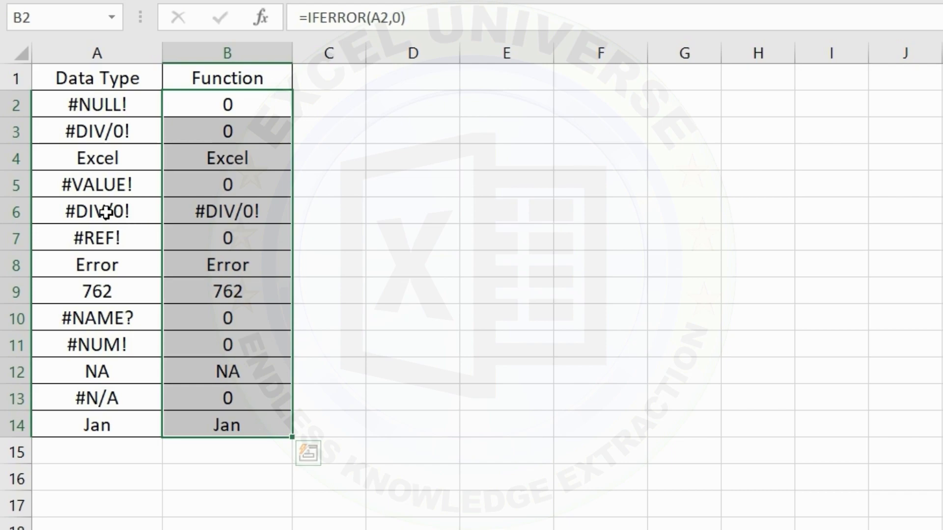
pyautogui.moveTo(98, 211); pyautogui.dragTo(231, 212)
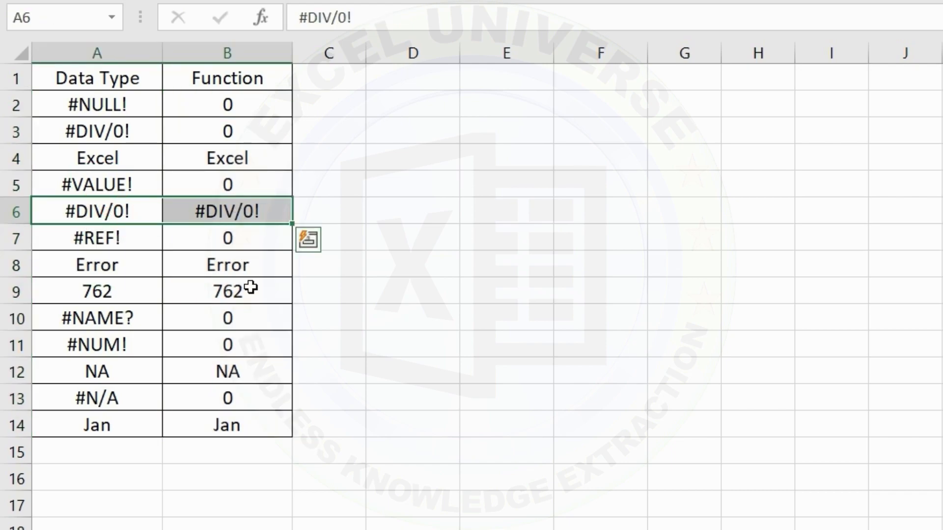
pyautogui.click(238, 215)
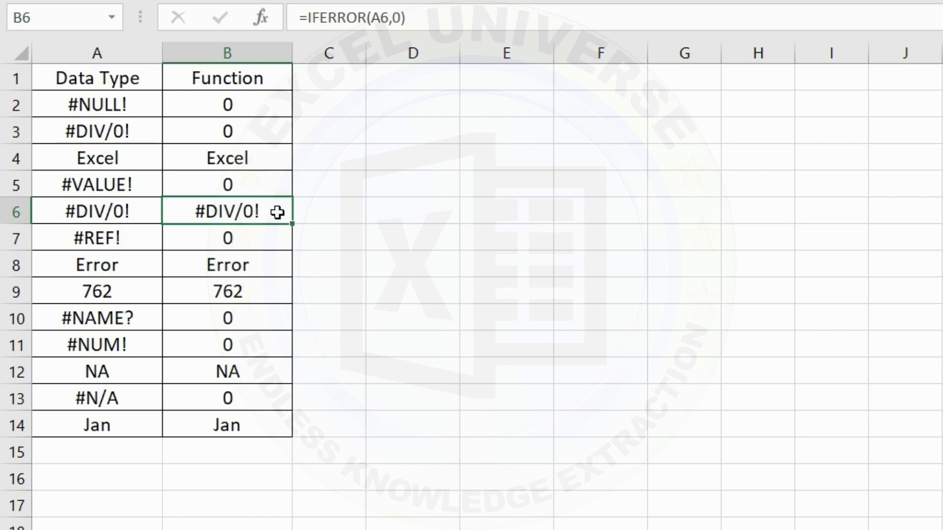
# Check A6 with a temporary =ISTEXT(A6) formula in C6, then clear C6 again.
pyautogui.click(309, 212)
pyautogui.write('=IS')
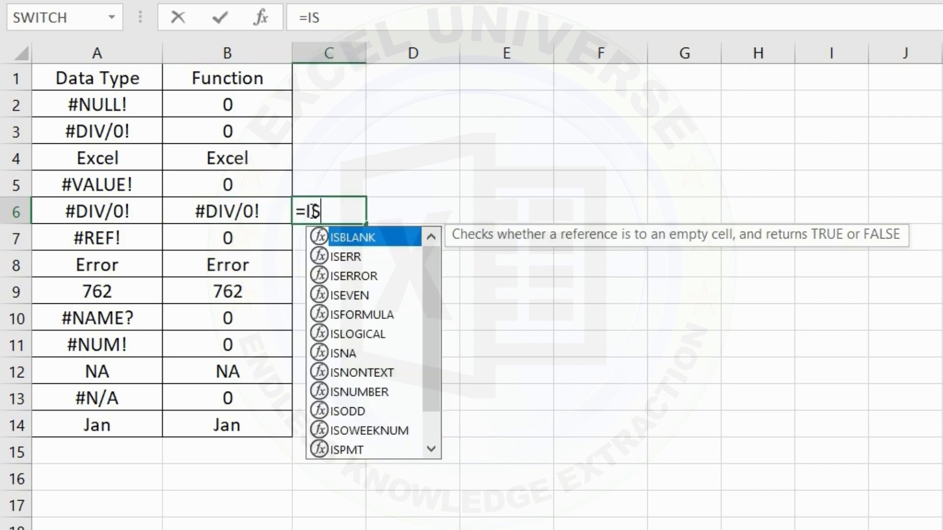
pyautogui.write('T')
pyautogui.press('Tab')
pyautogui.press('Left')
pyautogui.press('Left')
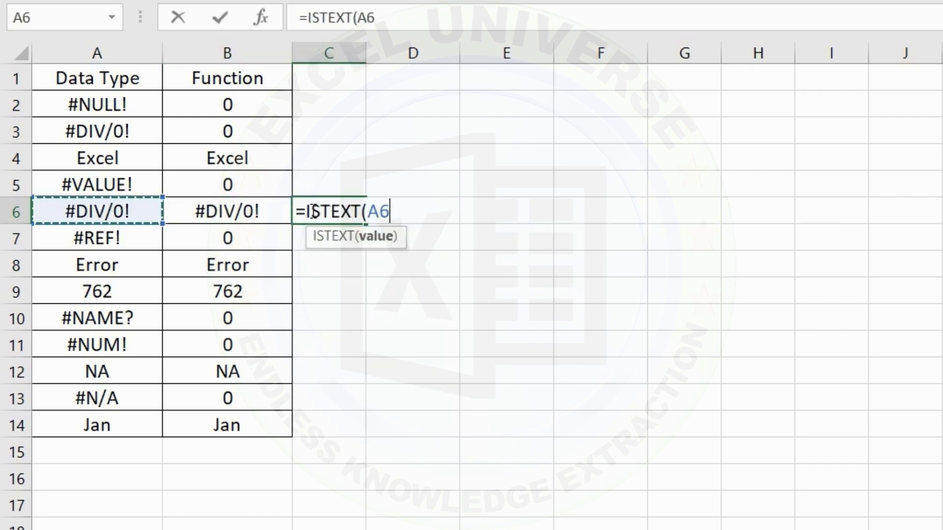
pyautogui.write(')')
pyautogui.press('Return')
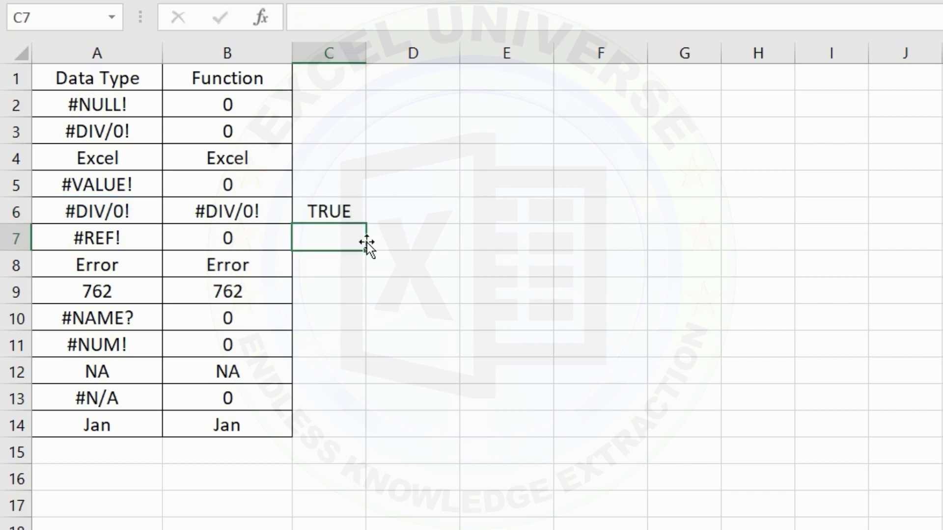
pyautogui.click(108, 212)
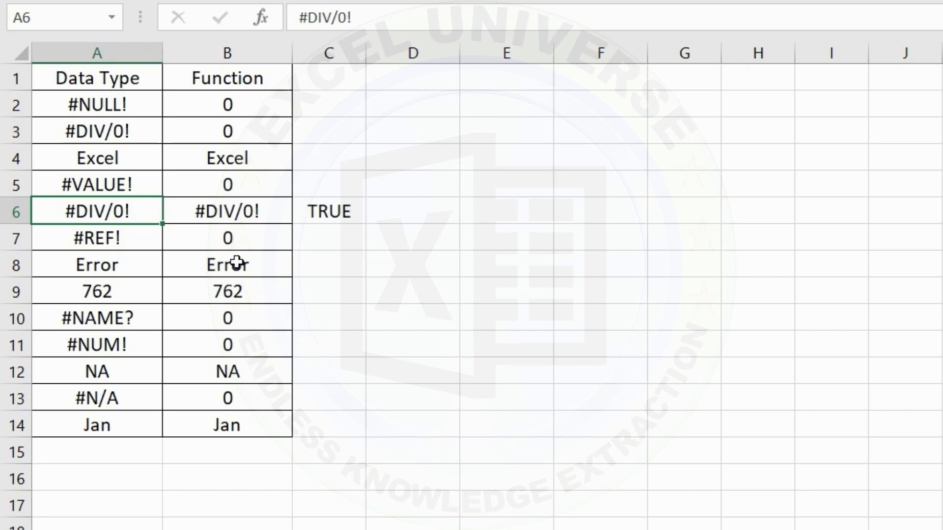
pyautogui.click(316, 210)
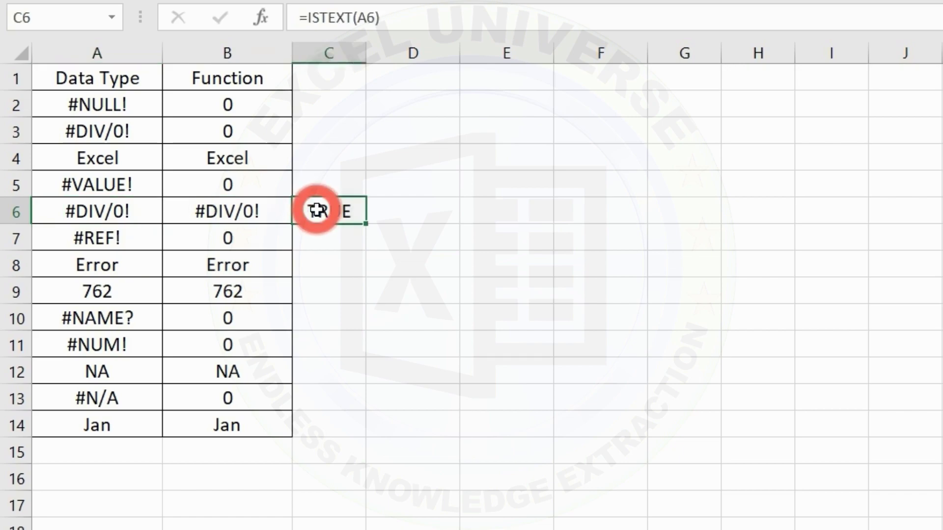
pyautogui.press('Delete')
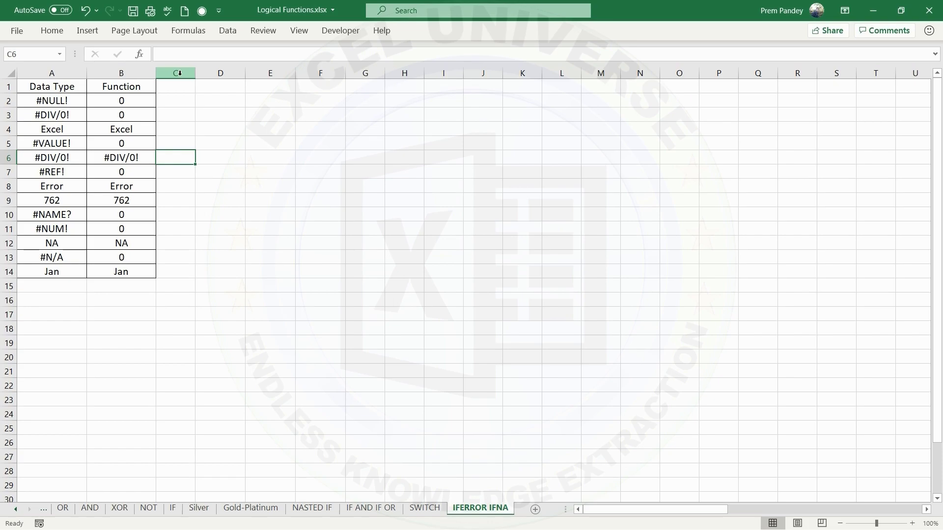
# Scroll right to the Name, Travel KM and Claim Amount table in columns X–Z and select AA2.
pyautogui.click(177, 87)
pyautogui.click(927, 509)
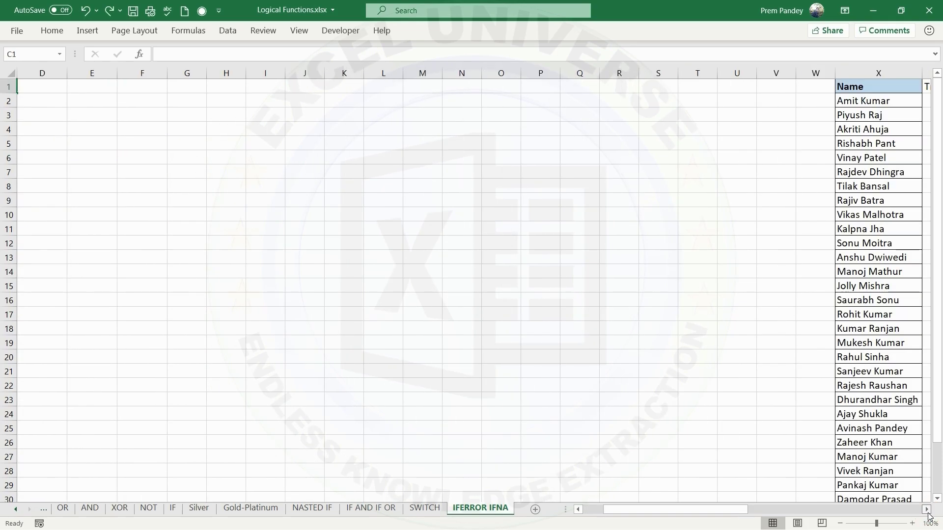
pyautogui.click(927, 509)
pyautogui.click(927, 509)
pyautogui.click(926, 509)
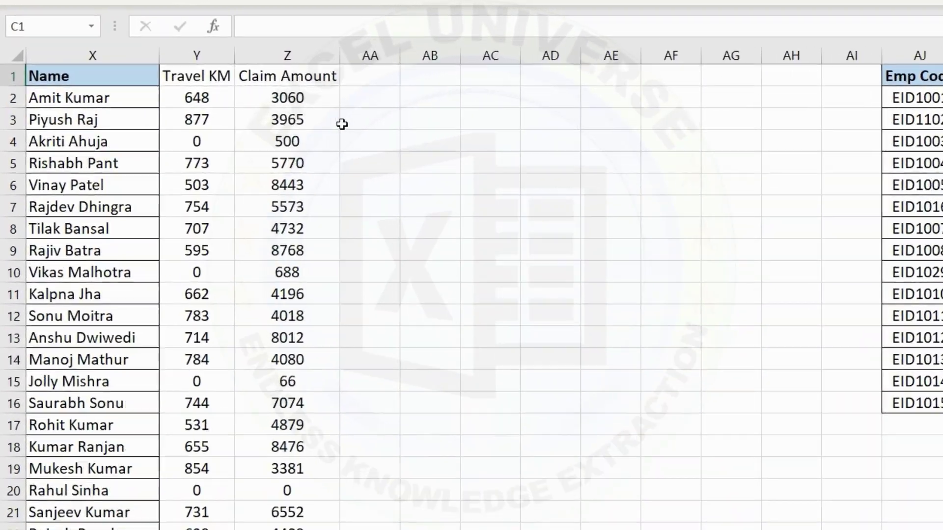
pyautogui.click(211, 107)
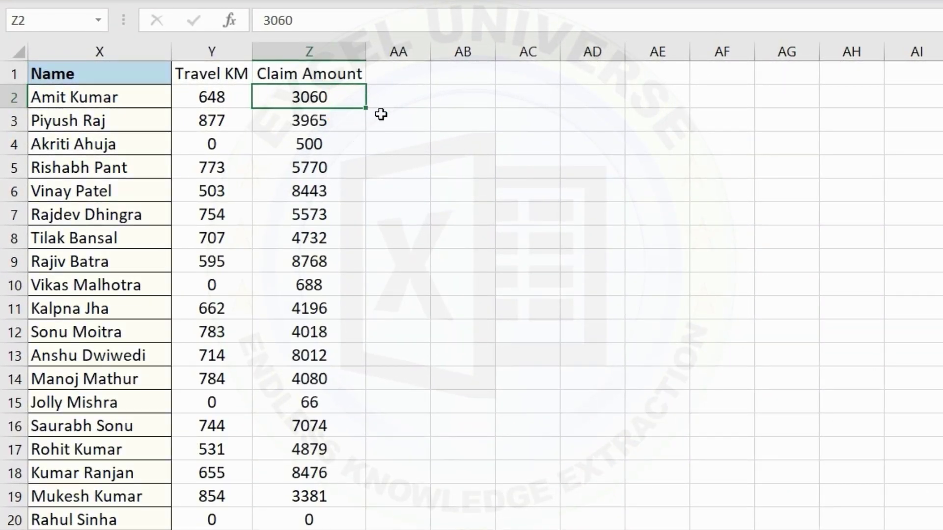
pyautogui.click(385, 104)
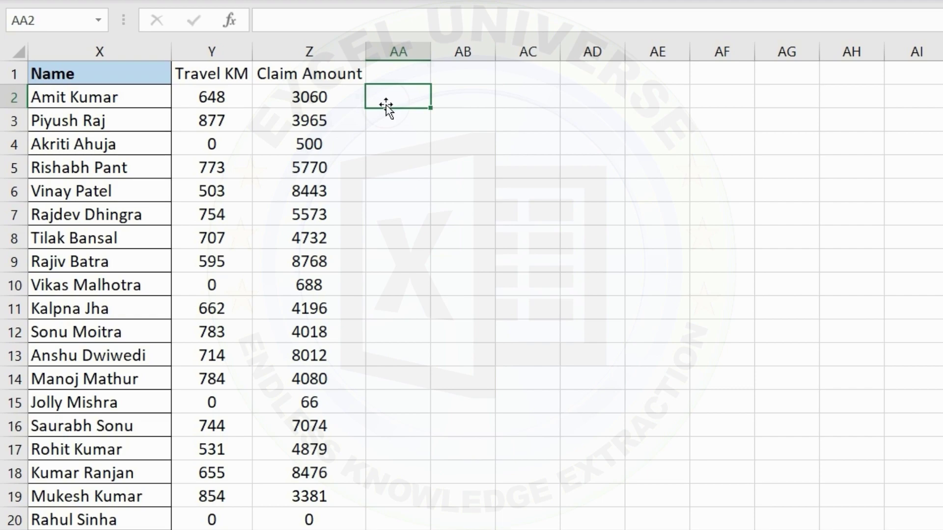
# Enter =Z2/Y2 in AA2 to divide Claim Amount by Travel KM.
pyautogui.write('=')
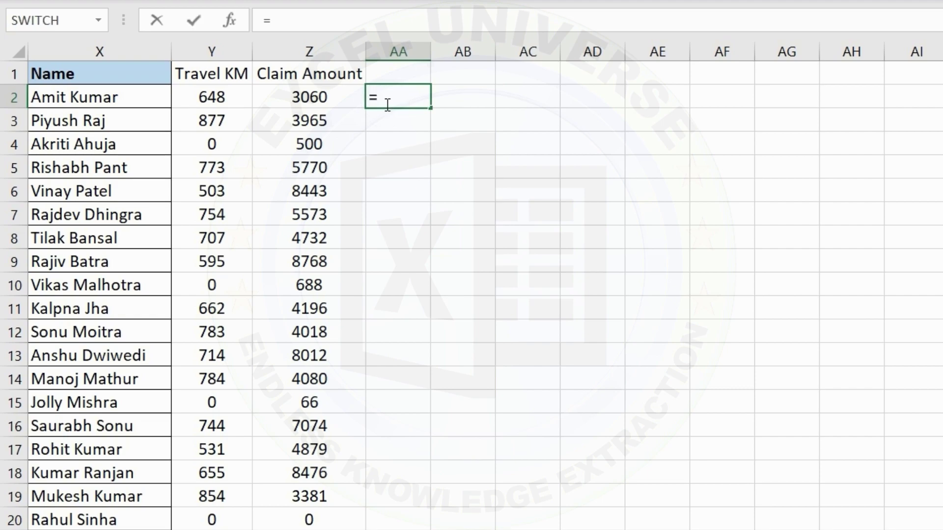
pyautogui.press('Left')
pyautogui.write('/')
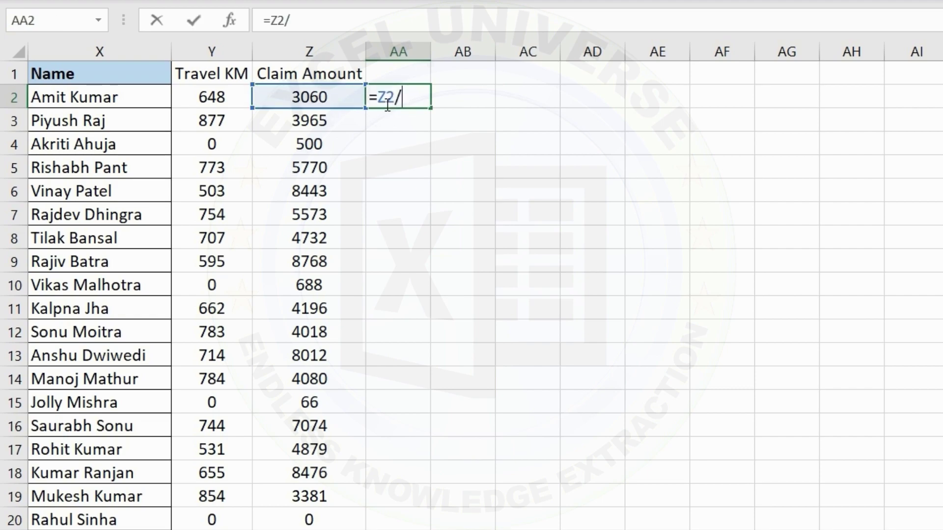
pyautogui.press('Left')
pyautogui.press('Left')
pyautogui.press('Return')
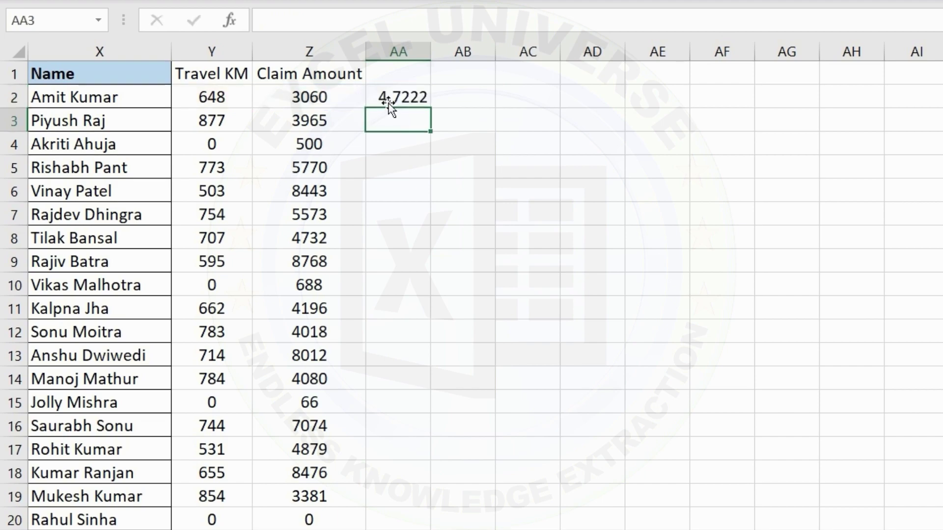
# Wrap the division as =IFERROR(Z2/Y2,"Error") so zero Travel KM shows Error.
pyautogui.click(403, 97)
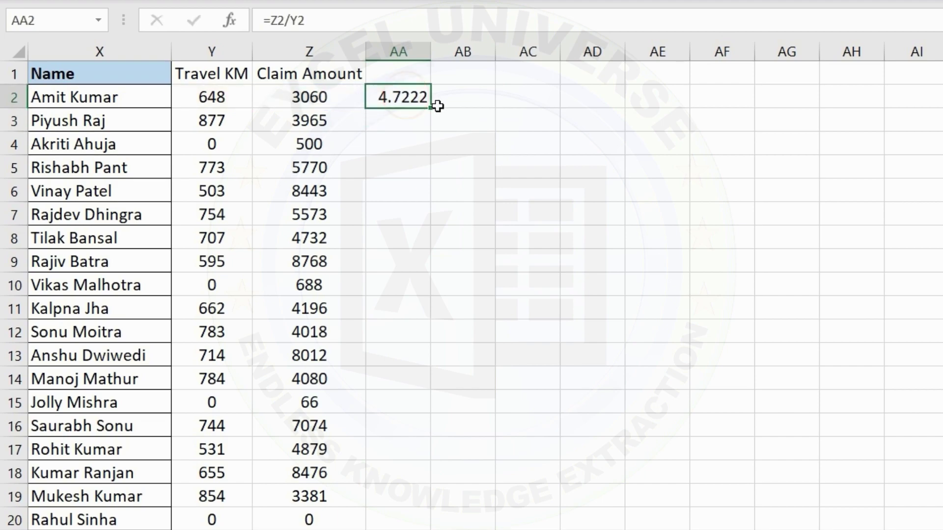
pyautogui.doubleClick(413, 101)
pyautogui.click(374, 96)
pyautogui.write('IF')
pyautogui.press('Down')
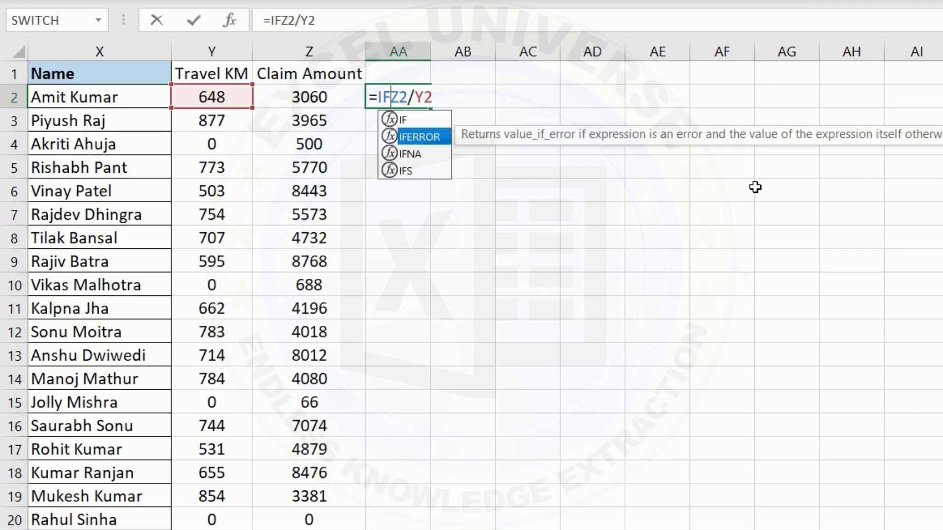
pyautogui.press('Tab')
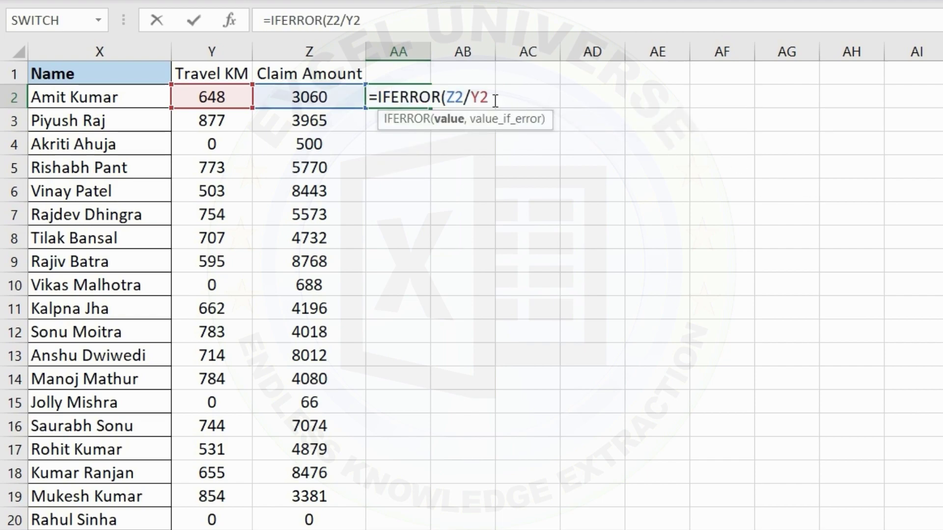
pyautogui.write(',')
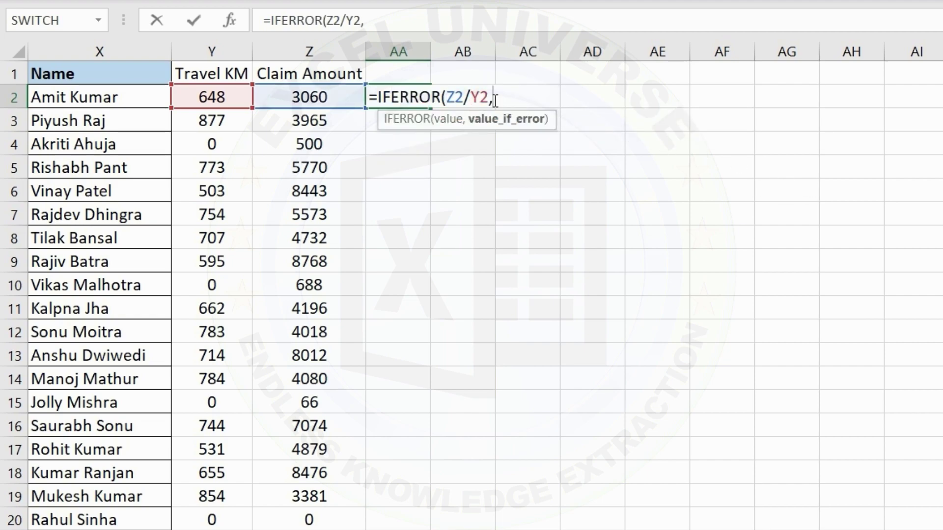
pyautogui.write('"Error')
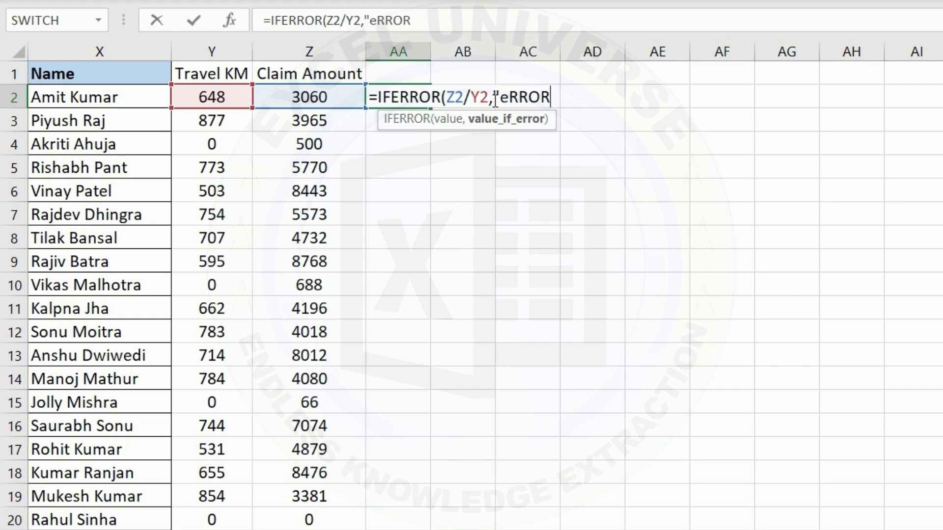
pyautogui.write('")')
pyautogui.press('Return')
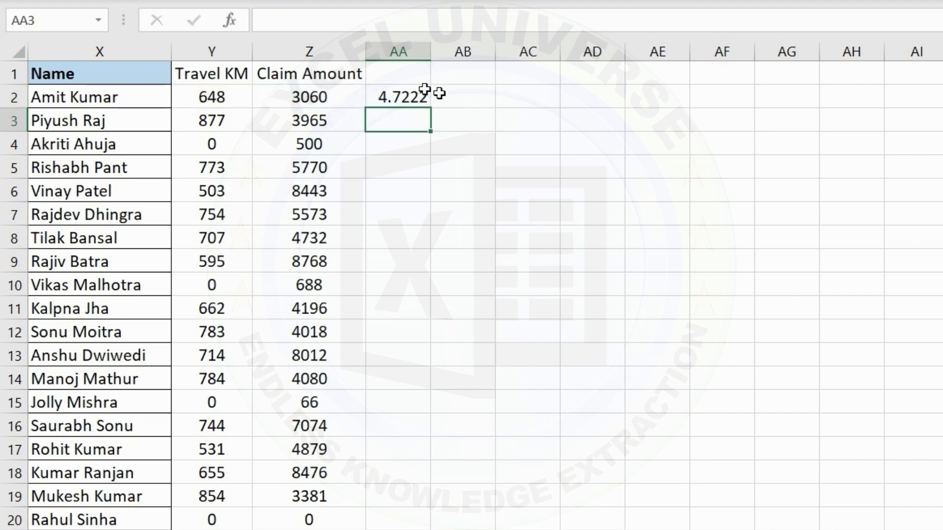
# Fill the formula down column AA, widen it, and format the ratios to two decimals.
pyautogui.click(408, 102)
pyautogui.doubleClick(430, 113)
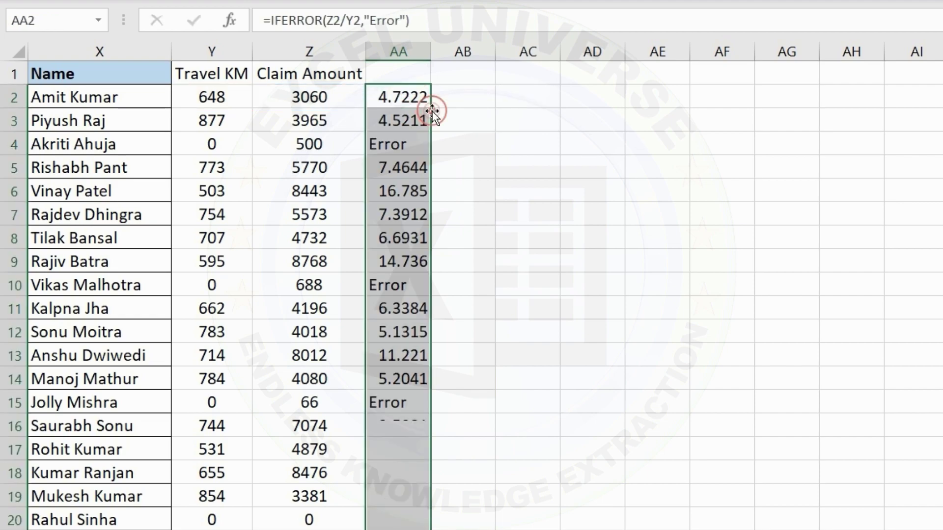
pyautogui.click(405, 142)
pyautogui.moveTo(431, 51); pyautogui.dragTo(497, 51)
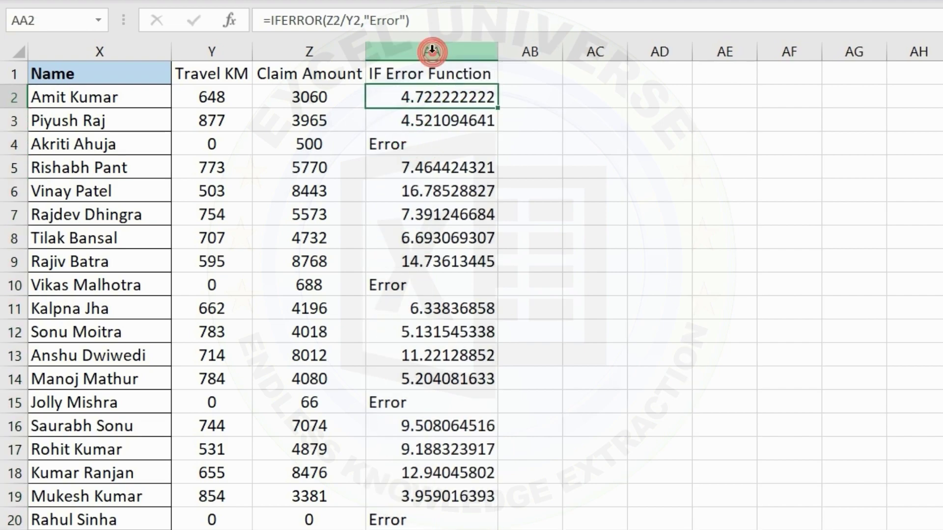
pyautogui.click(423, 52)
pyautogui.hotkey('ctrl', 'shift', '1')
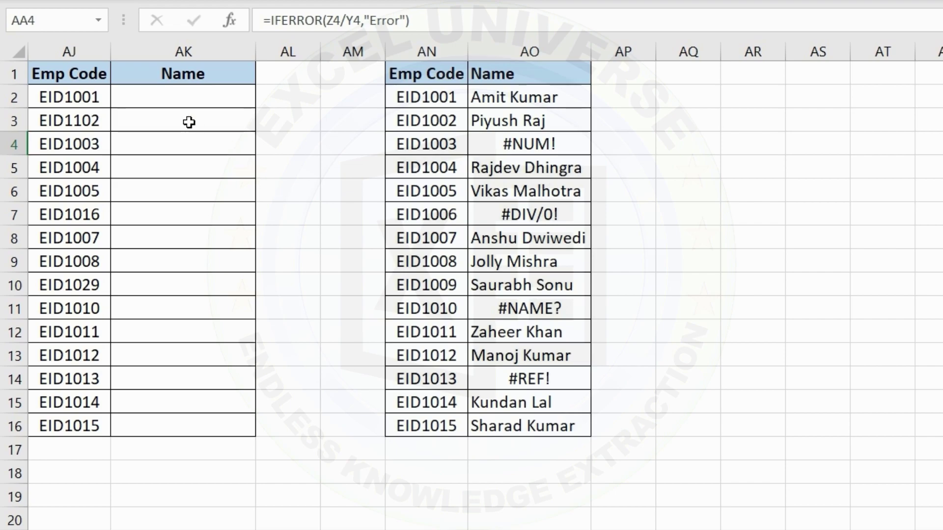
# Review the reference table's Emp Code and Name columns in AN1:AO16, noting its #NAME? error.
pyautogui.moveTo(400, 76); pyautogui.dragTo(599, 423)
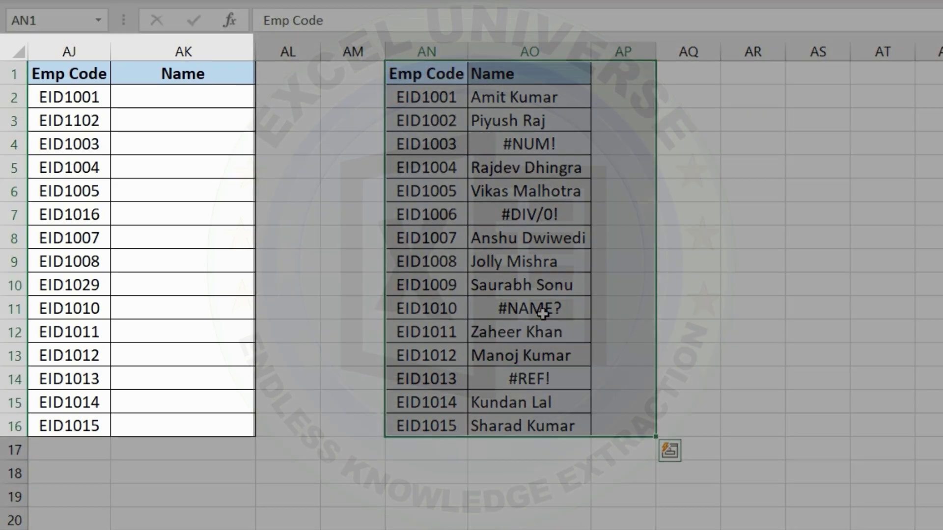
pyautogui.click(537, 310)
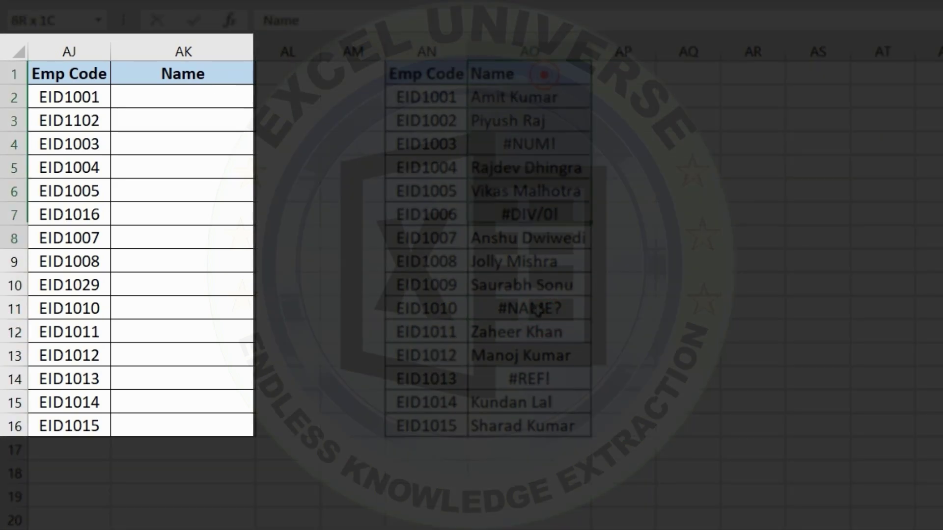
pyautogui.moveTo(545, 73); pyautogui.dragTo(537, 425)
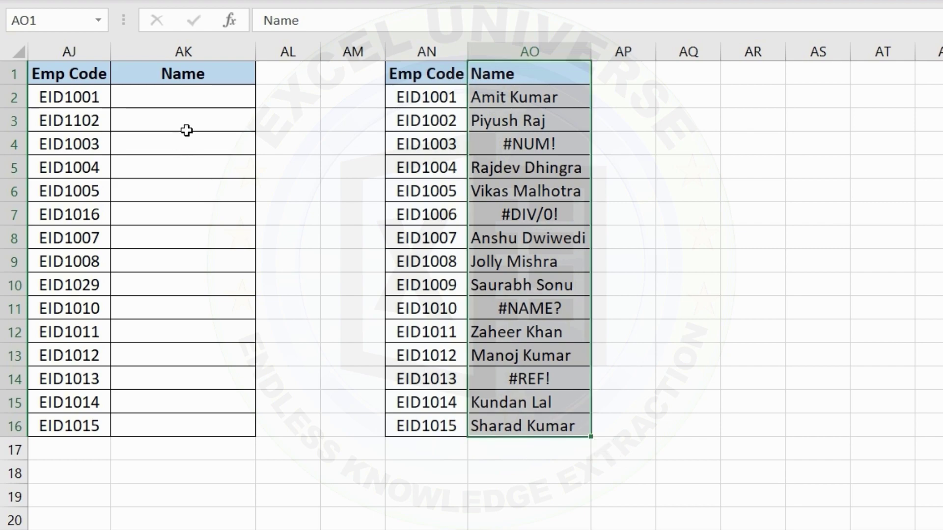
# Enter =VLOOKUP(AJ2,$AN$1:$AO$16,2,FALSE) in AK2.
pyautogui.click(217, 98)
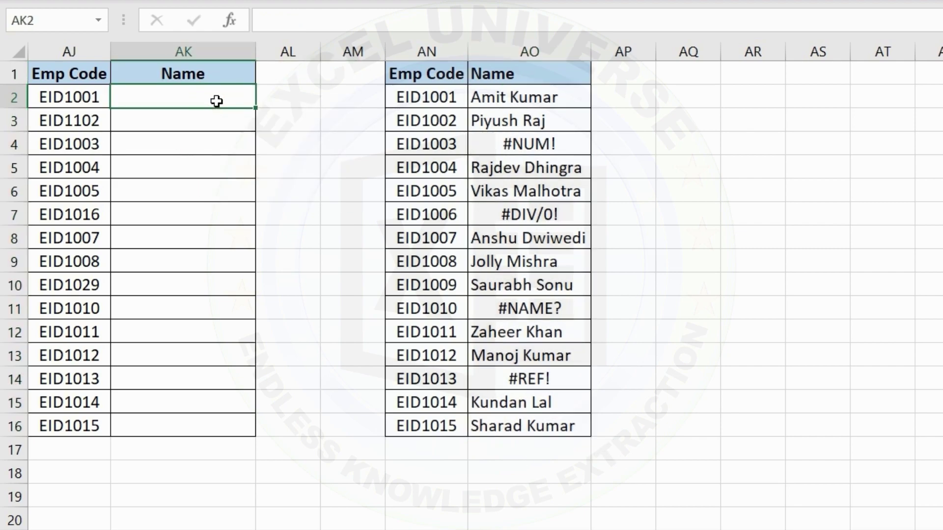
pyautogui.write('=vlo')
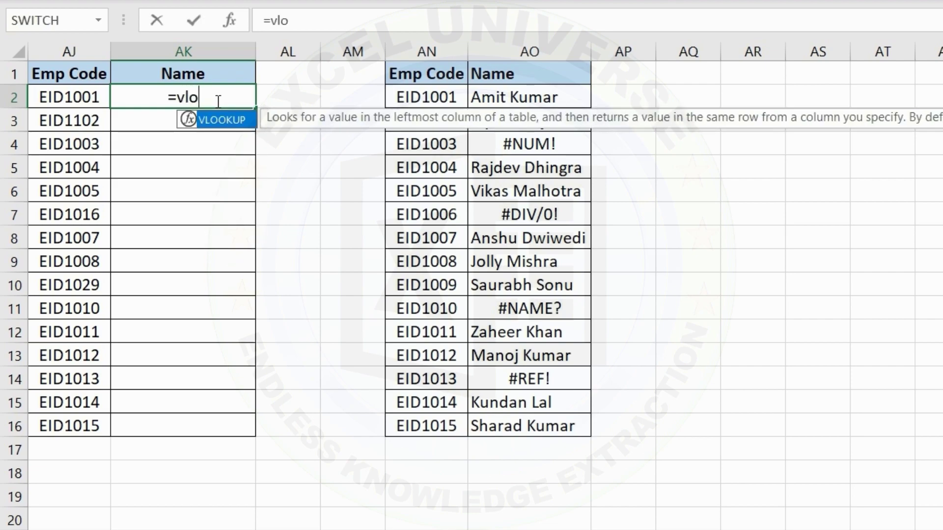
pyautogui.press('Tab')
pyautogui.click(54, 92)
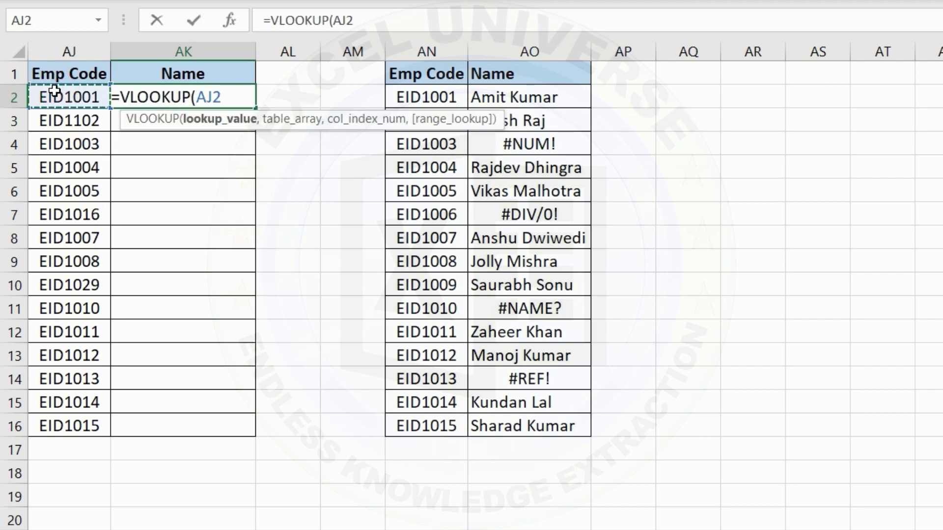
pyautogui.write(',')
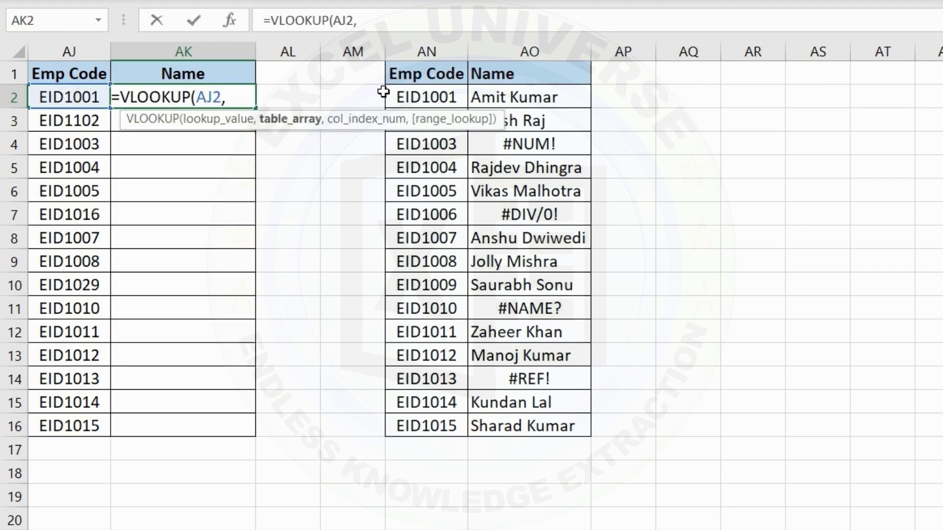
pyautogui.moveTo(408, 74); pyautogui.dragTo(545, 417)
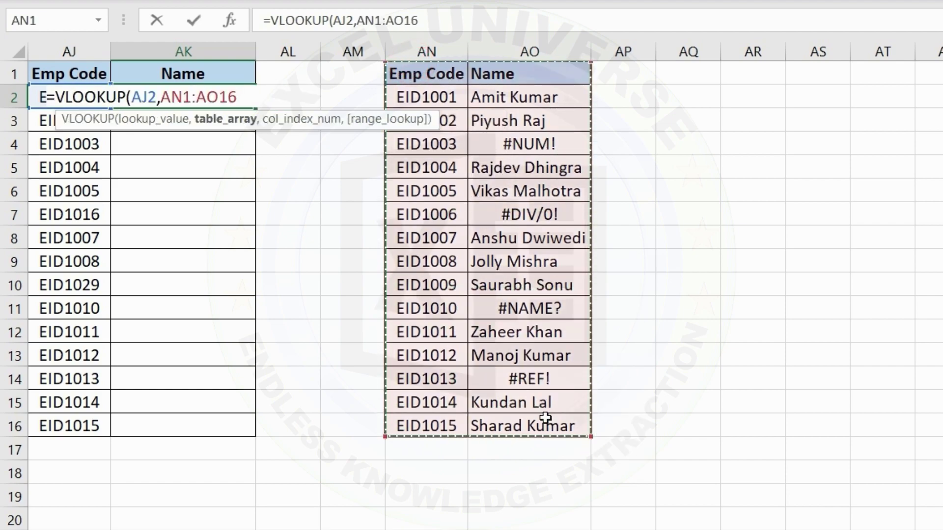
pyautogui.press('F4')
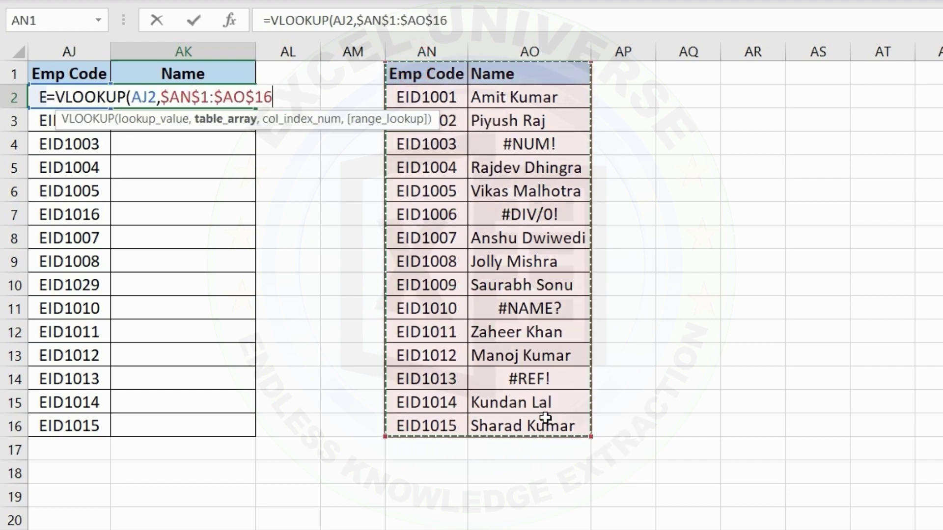
pyautogui.write(',2')
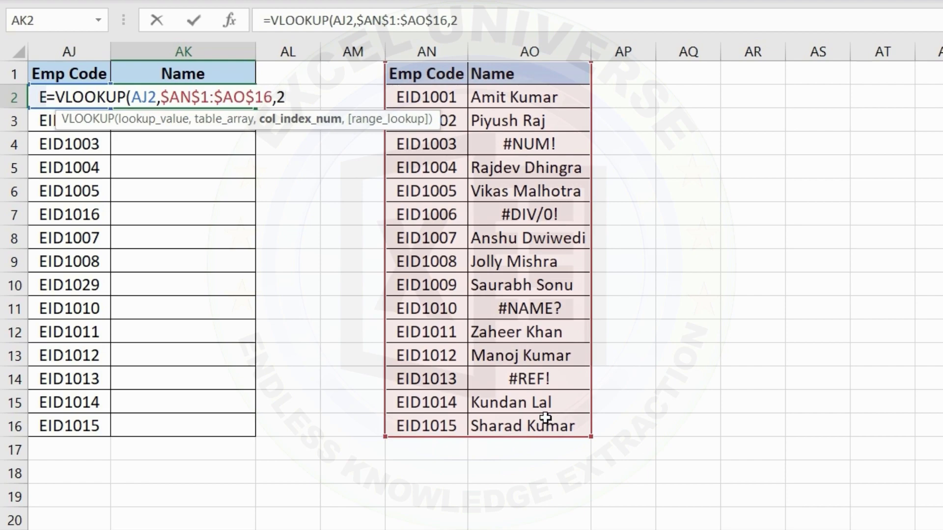
pyautogui.write(',')
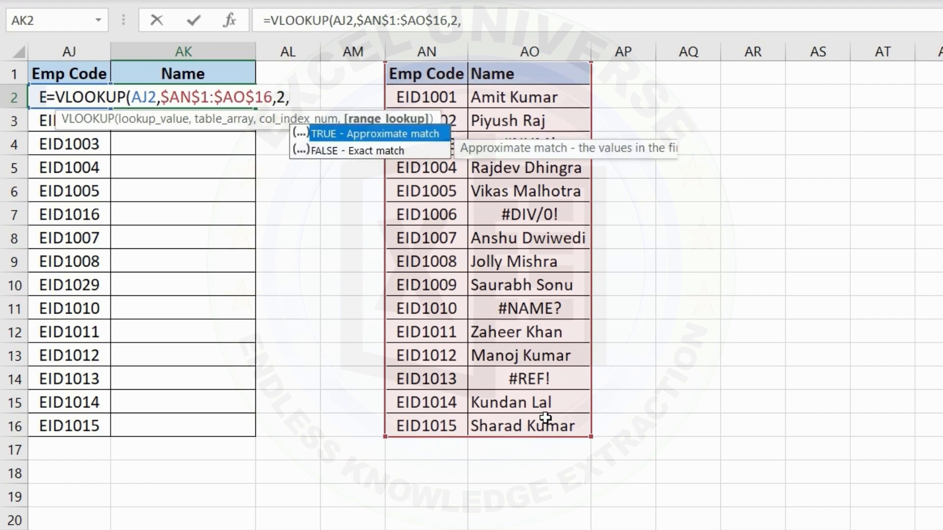
pyautogui.press('Down')
pyautogui.press('Tab')
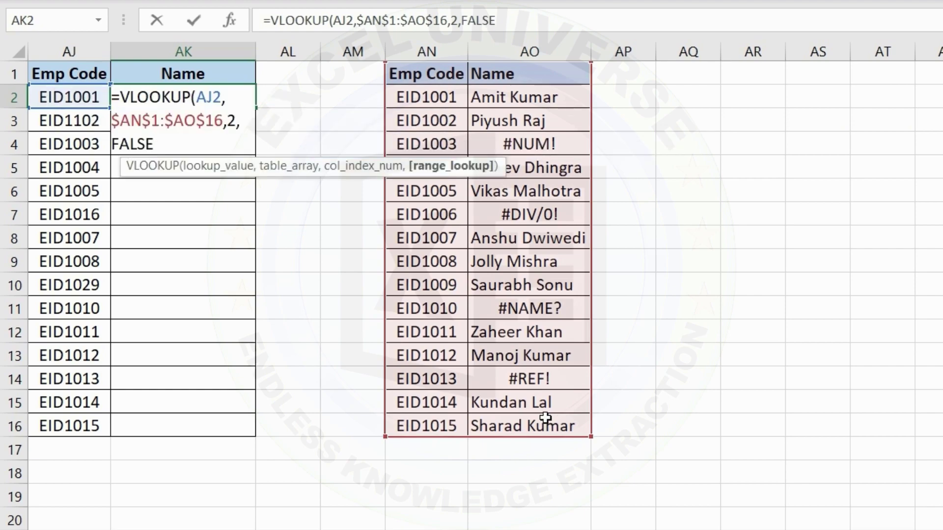
pyautogui.write(')')
pyautogui.press('Return')
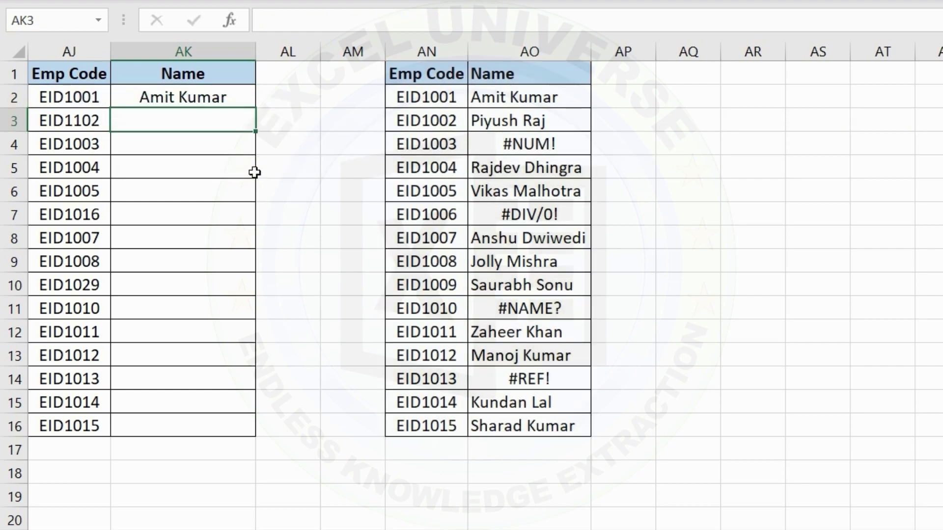
# Fill the lookup down to AK16 and check the #N/A results for unmatched codes like EID1102.
pyautogui.click(233, 100)
pyautogui.doubleClick(255, 108)
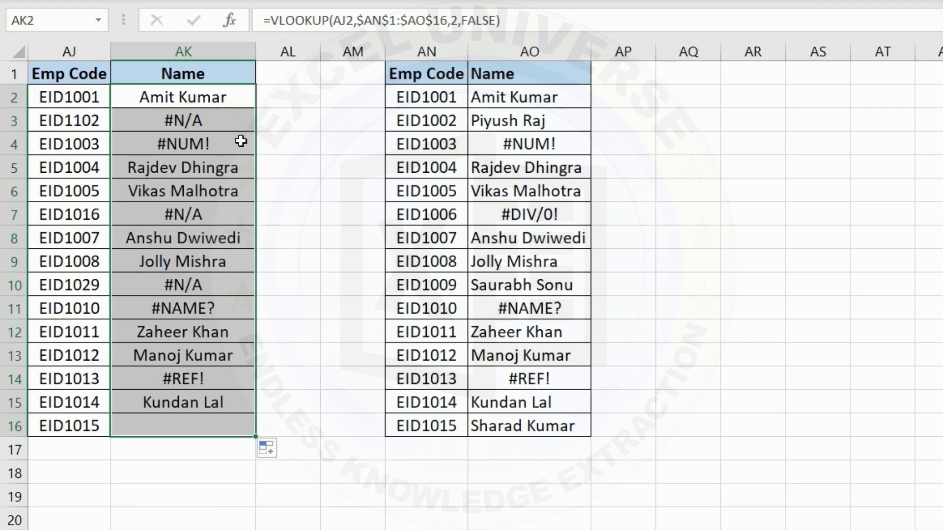
pyautogui.moveTo(217, 124); pyautogui.dragTo(219, 135)
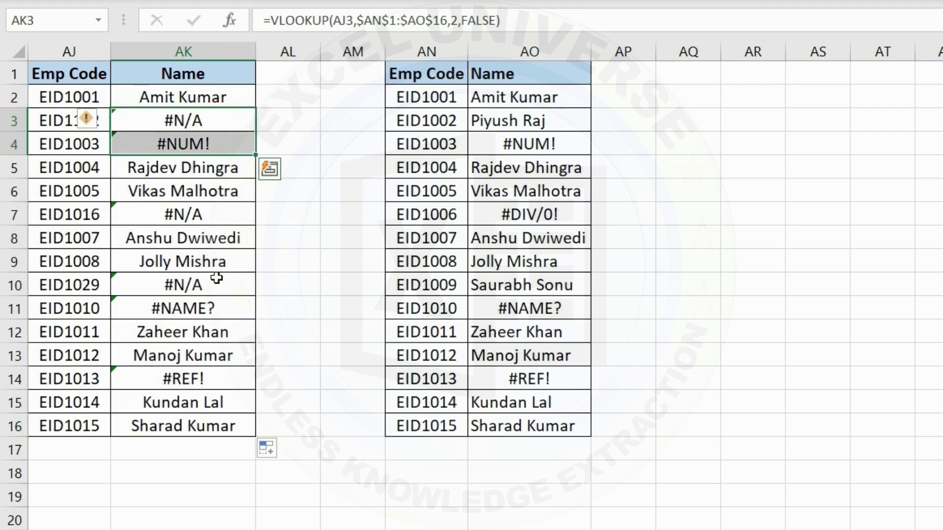
pyautogui.click(215, 215)
pyautogui.click(210, 282)
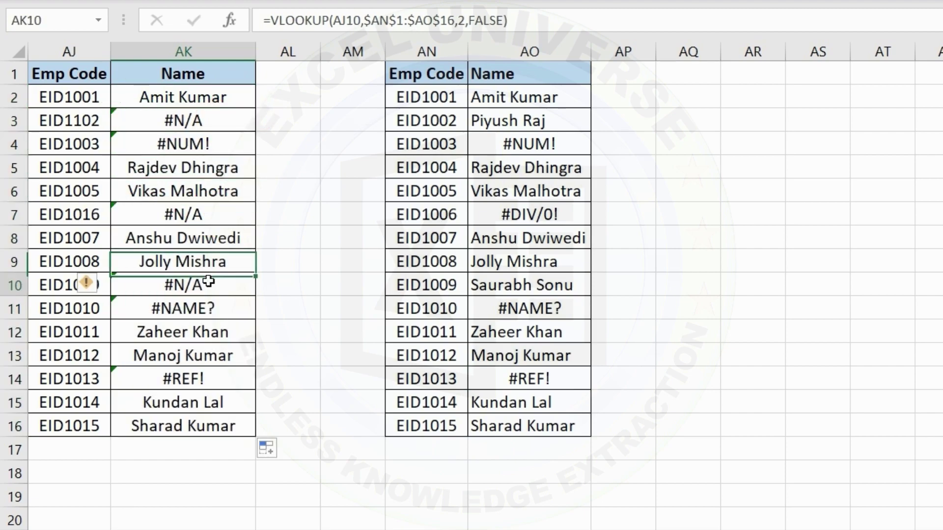
pyautogui.click(98, 120)
pyautogui.moveTo(439, 73); pyautogui.dragTo(442, 424)
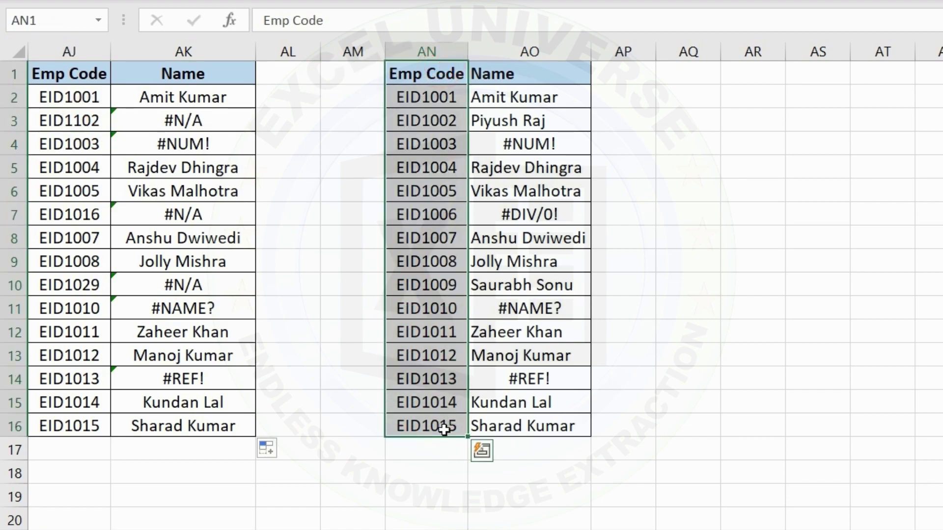
# Change AK2 to =IFERROR(VLOOKUP(AJ2,$AN$1:$AO$16,2,FALSE),"").
pyautogui.click(211, 100)
pyautogui.doubleClick(207, 98)
pyautogui.click(32, 97)
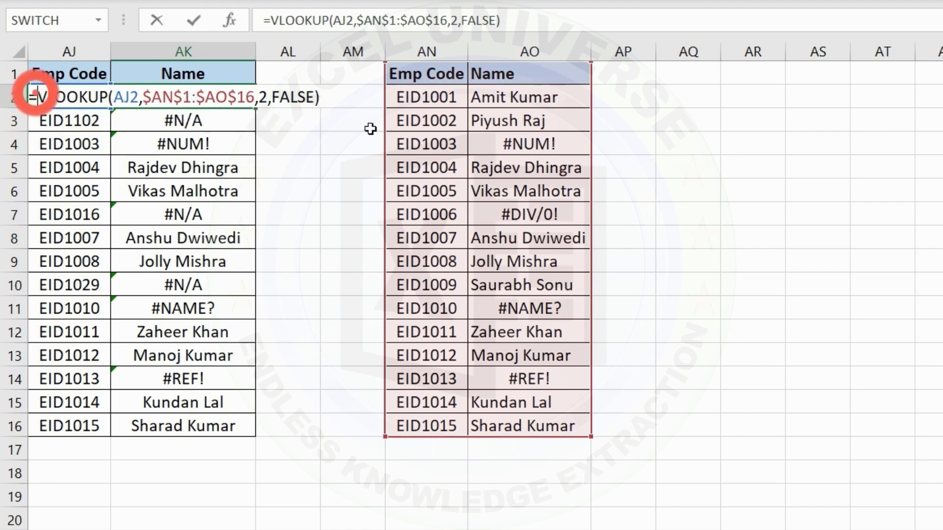
pyautogui.write('if')
pyautogui.press('Down')
pyautogui.press('Tab')
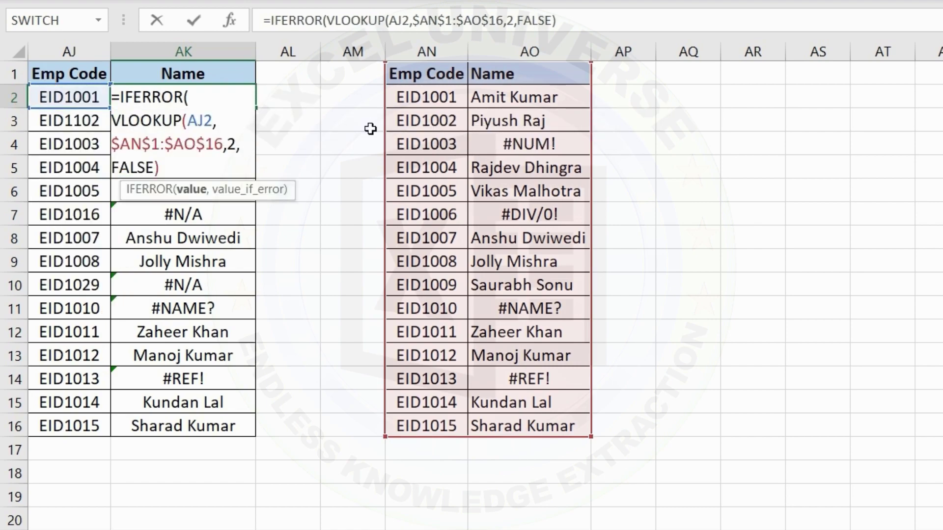
pyautogui.click(221, 162)
pyautogui.write(',')
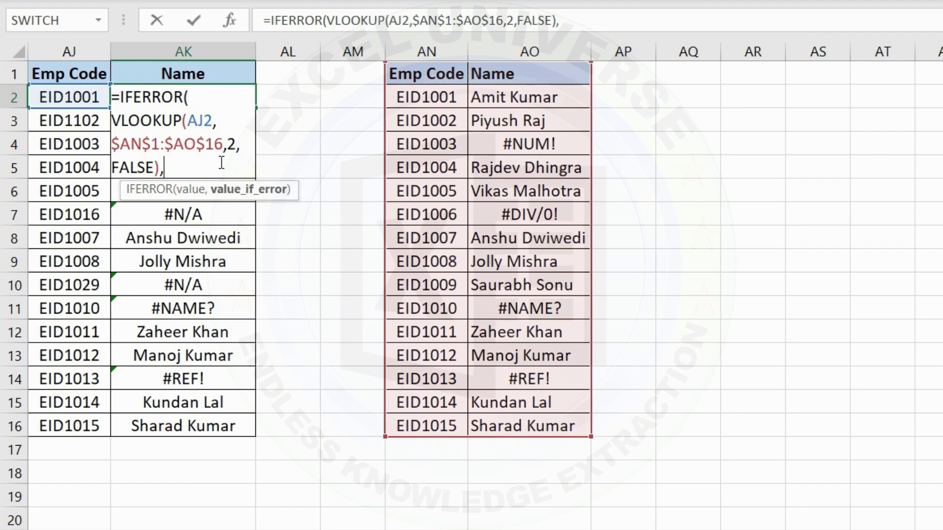
pyautogui.write('"")')
pyautogui.press('Return')
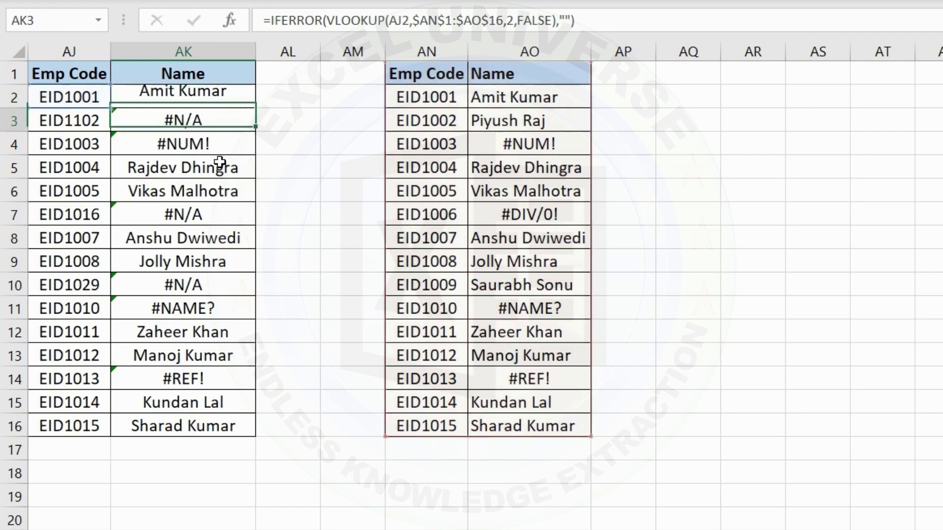
# Fill the IFERROR lookup down to AK16 and review the blank results.
pyautogui.click(226, 99)
pyautogui.doubleClick(255, 107)
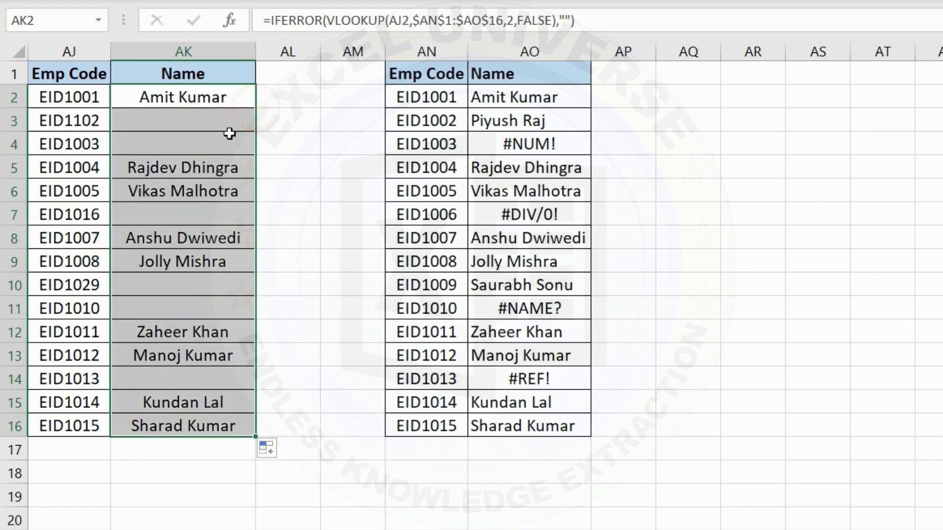
pyautogui.moveTo(246, 97); pyautogui.dragTo(186, 450)
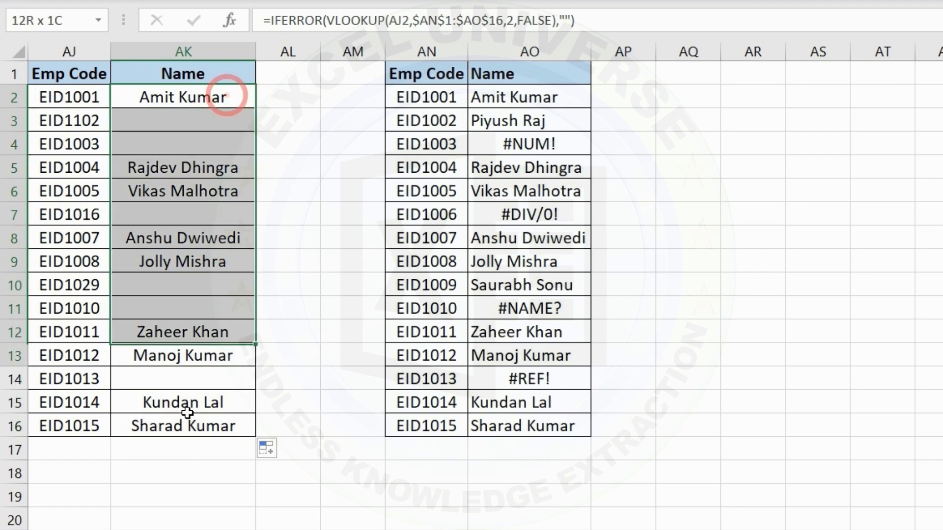
pyautogui.press('F2')
# Swap IFERROR for IFNA in AK2, fill it down to AK16, and widen column AK.
pyautogui.doubleClick(59, 96)
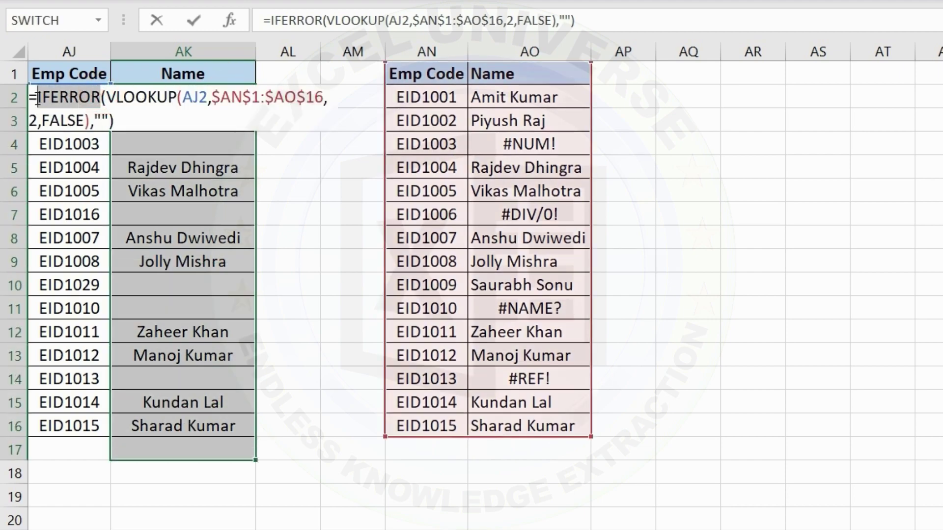
pyautogui.write('ifn')
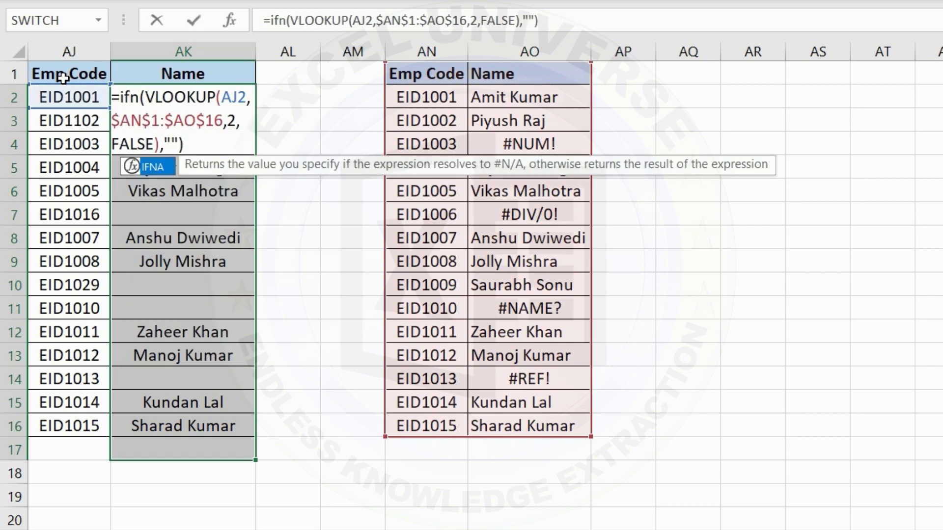
pyautogui.press('Tab')
pyautogui.press('Return')
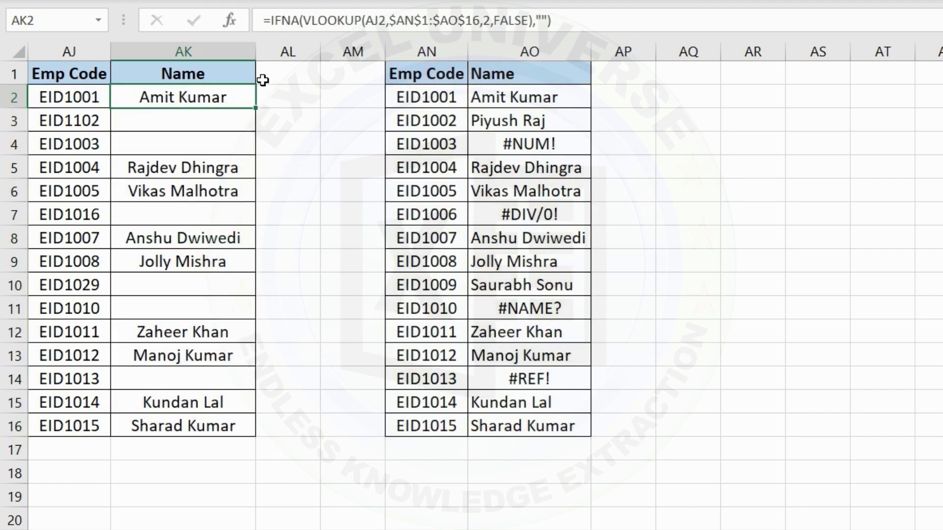
pyautogui.doubleClick(255, 108)
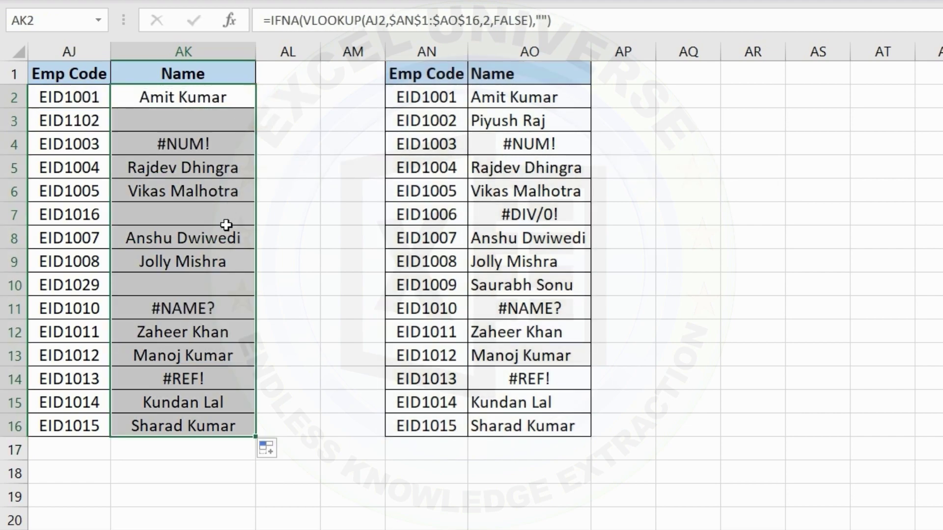
pyautogui.click(228, 267)
pyautogui.moveTo(219, 98); pyautogui.dragTo(214, 422)
pyautogui.click(208, 97)
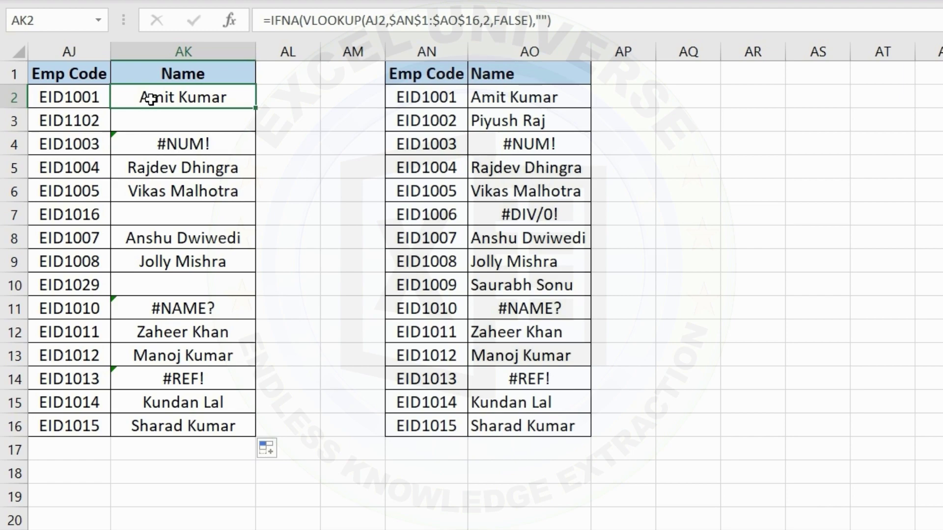
pyautogui.moveTo(261, 45); pyautogui.dragTo(331, 46)
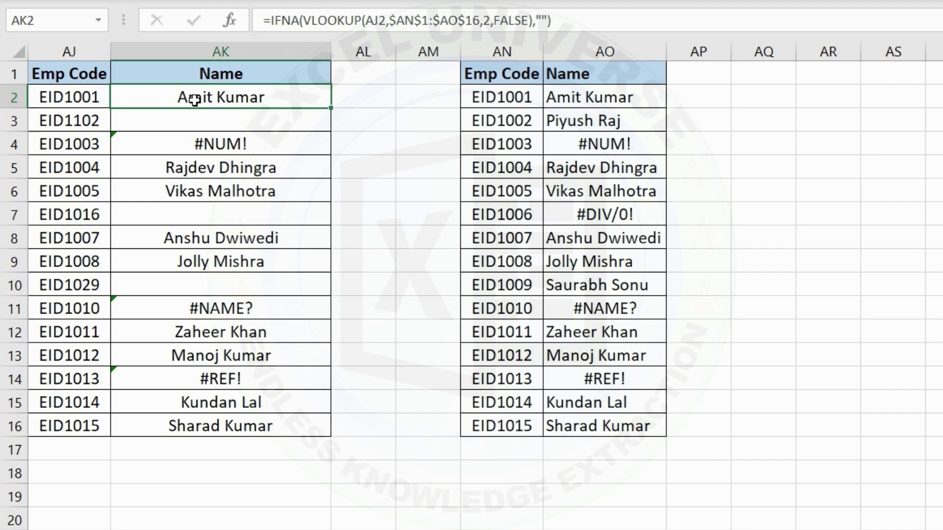
# Give IFNA the result "Value Not Found" and wrap it in IFERROR returning "Others Error".
pyautogui.doubleClick(195, 100)
pyautogui.click(375, 96)
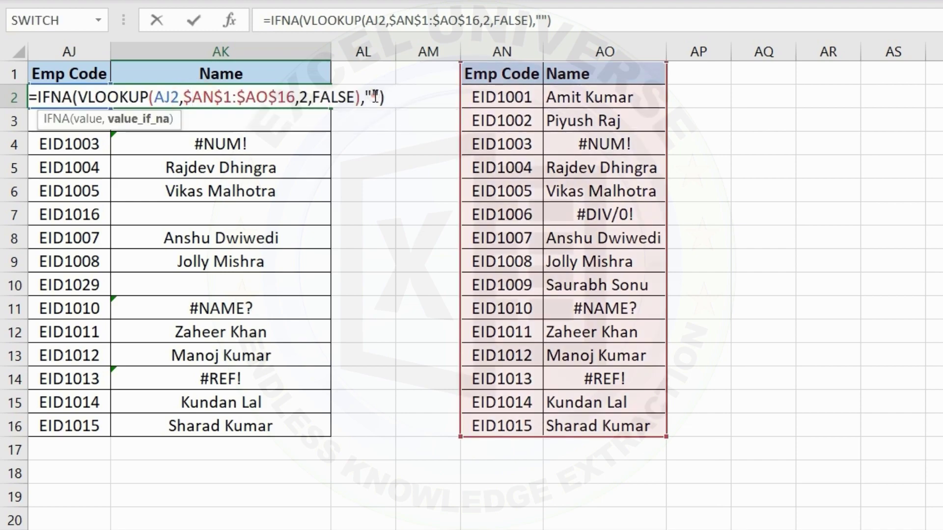
pyautogui.write('Value N')
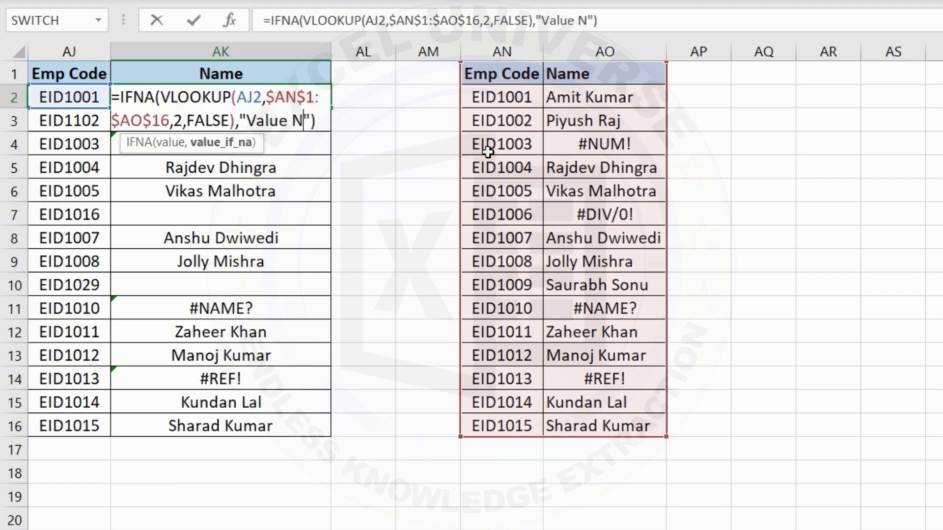
pyautogui.write('ot Found')
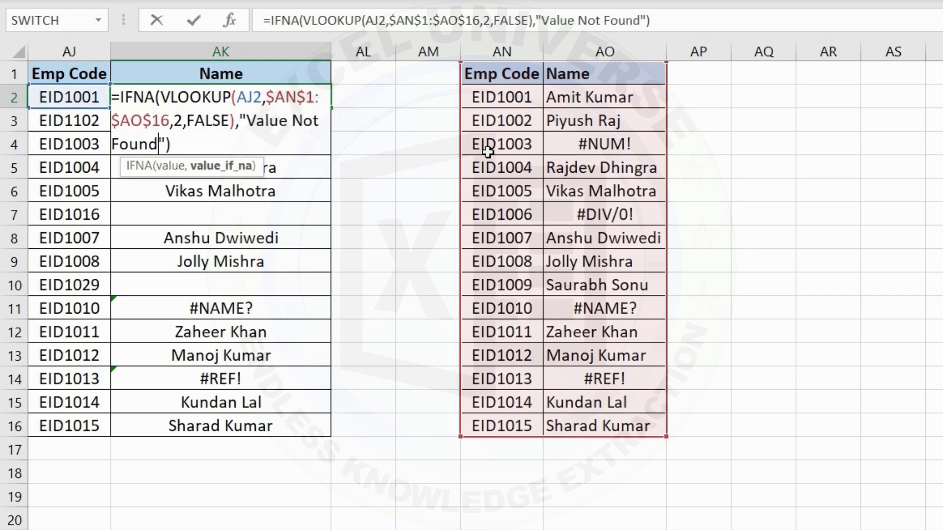
pyautogui.click(120, 97)
pyautogui.write('IF')
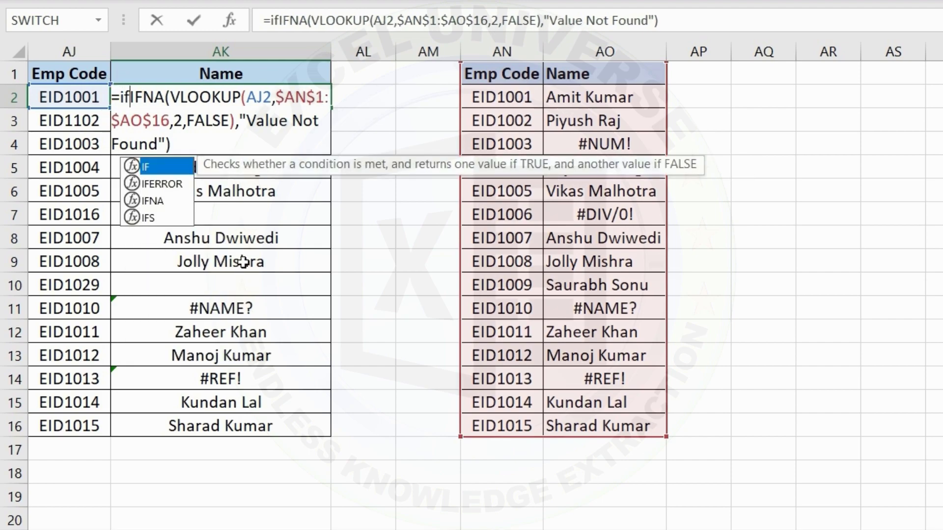
pyautogui.press('Down')
pyautogui.press('Tab')
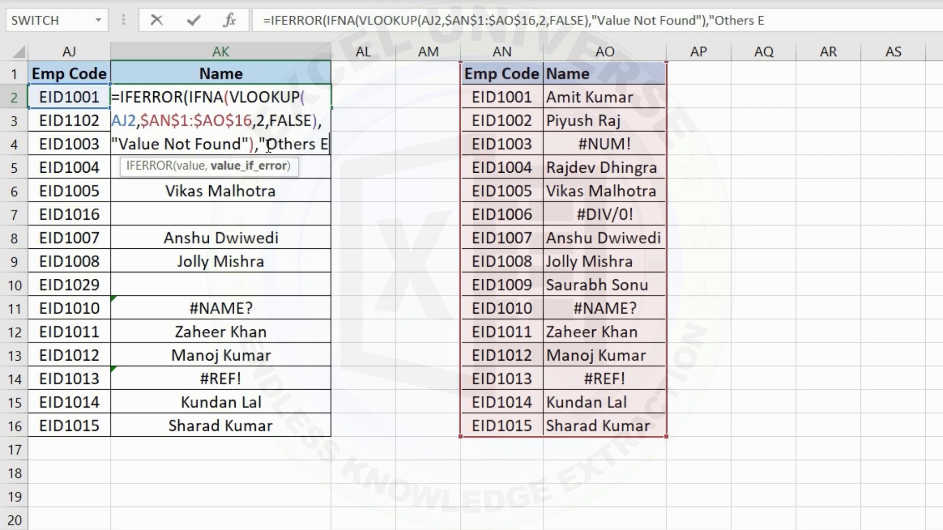
pyautogui.write('rror')
pyautogui.press('Return')
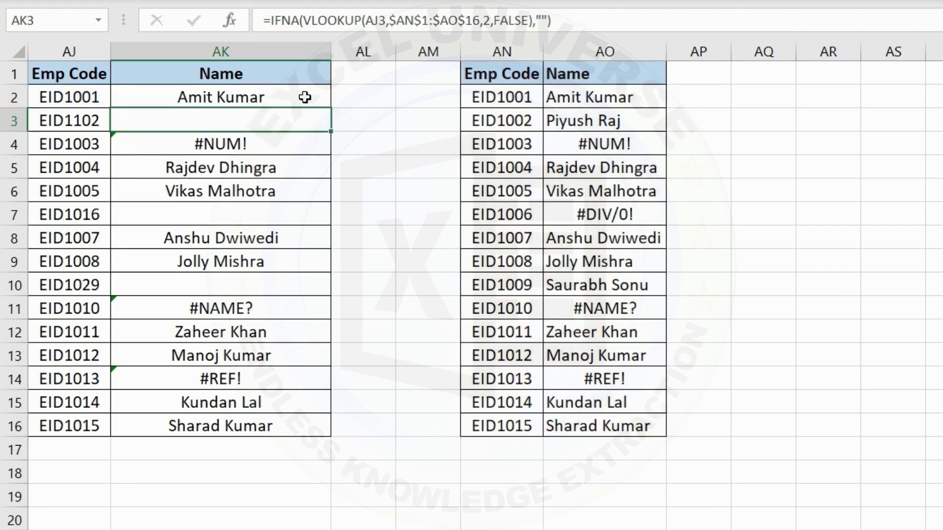
# Fill the nested IFERROR/IFNA formula down to AK16 and autofit column AK.
pyautogui.click(305, 98)
pyautogui.doubleClick(328, 106)
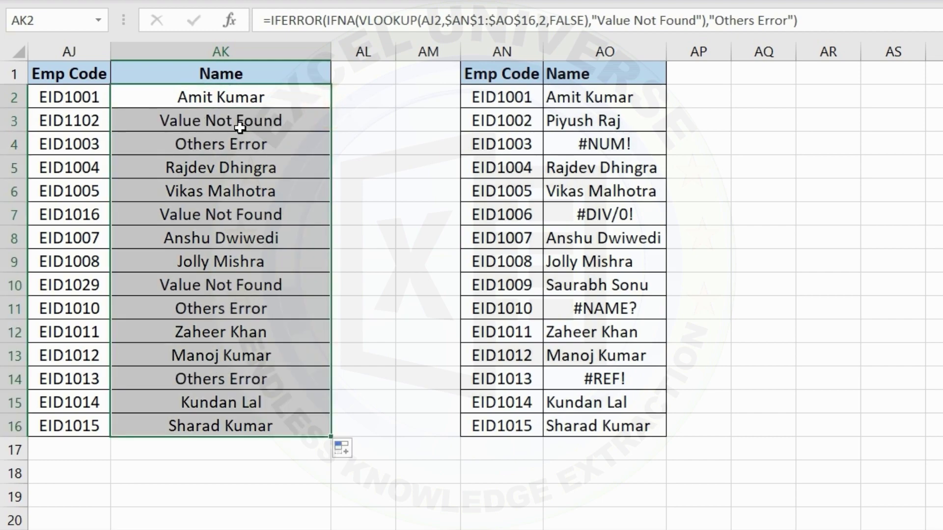
pyautogui.moveTo(239, 127); pyautogui.dragTo(248, 144)
pyautogui.click(258, 187)
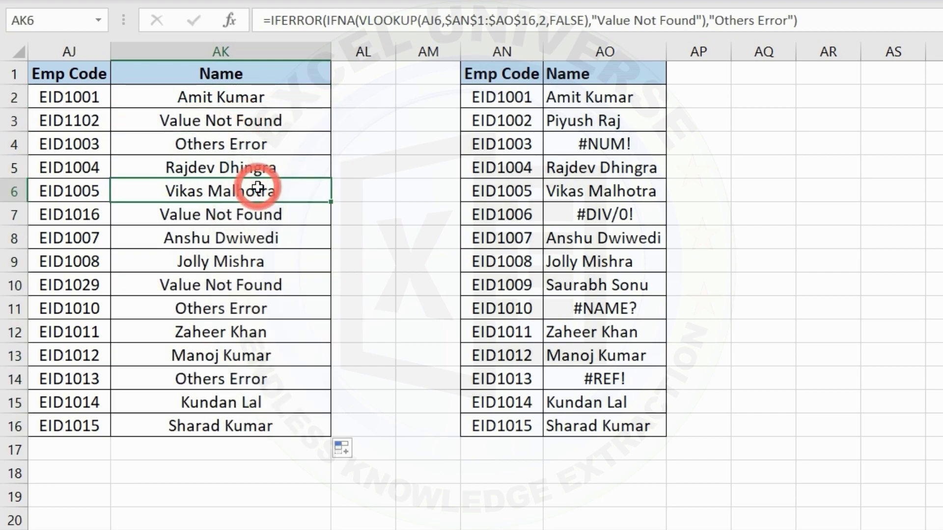
pyautogui.doubleClick(331, 51)
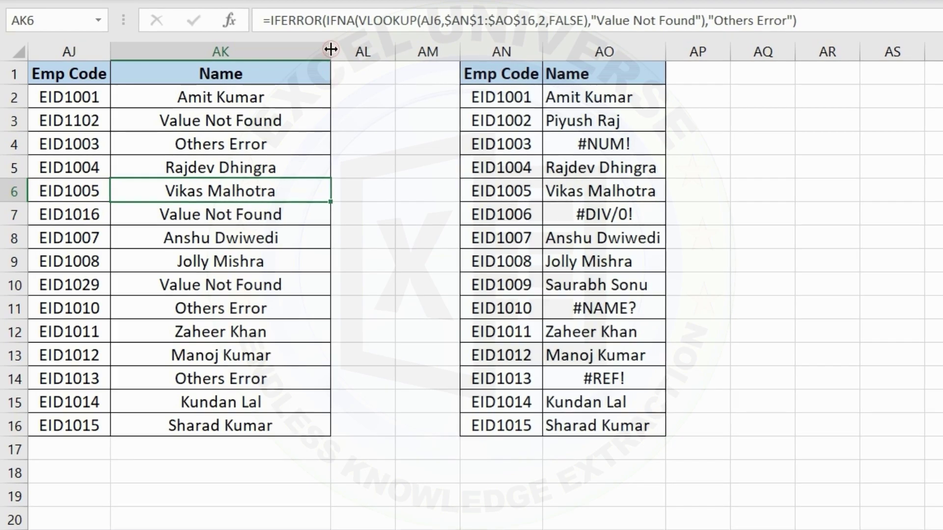